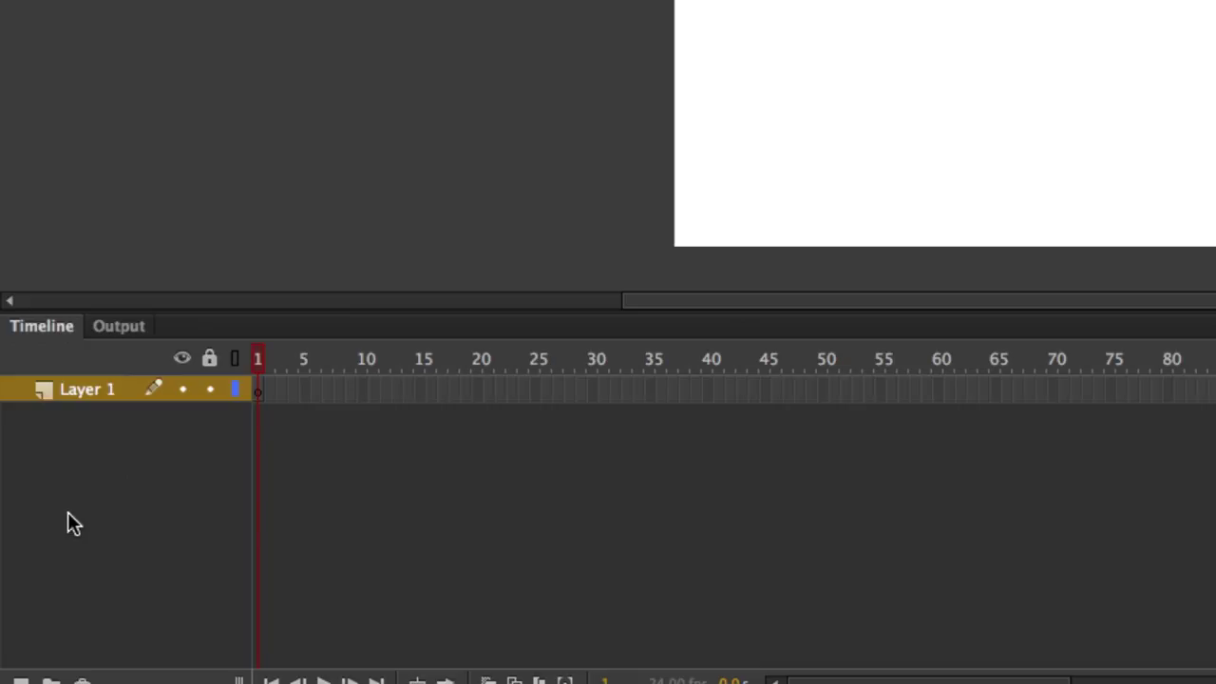
Rename the default Layer 1 in the Timeline to 'phone'
double_click(78, 391)
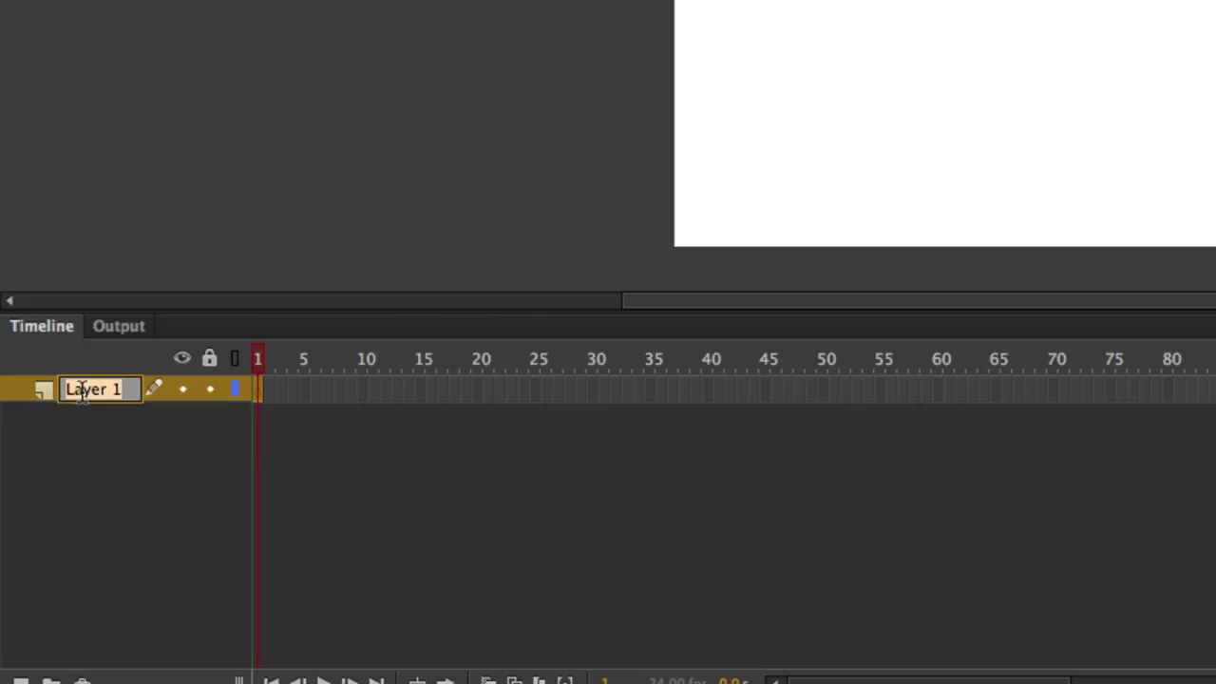
type("phone")
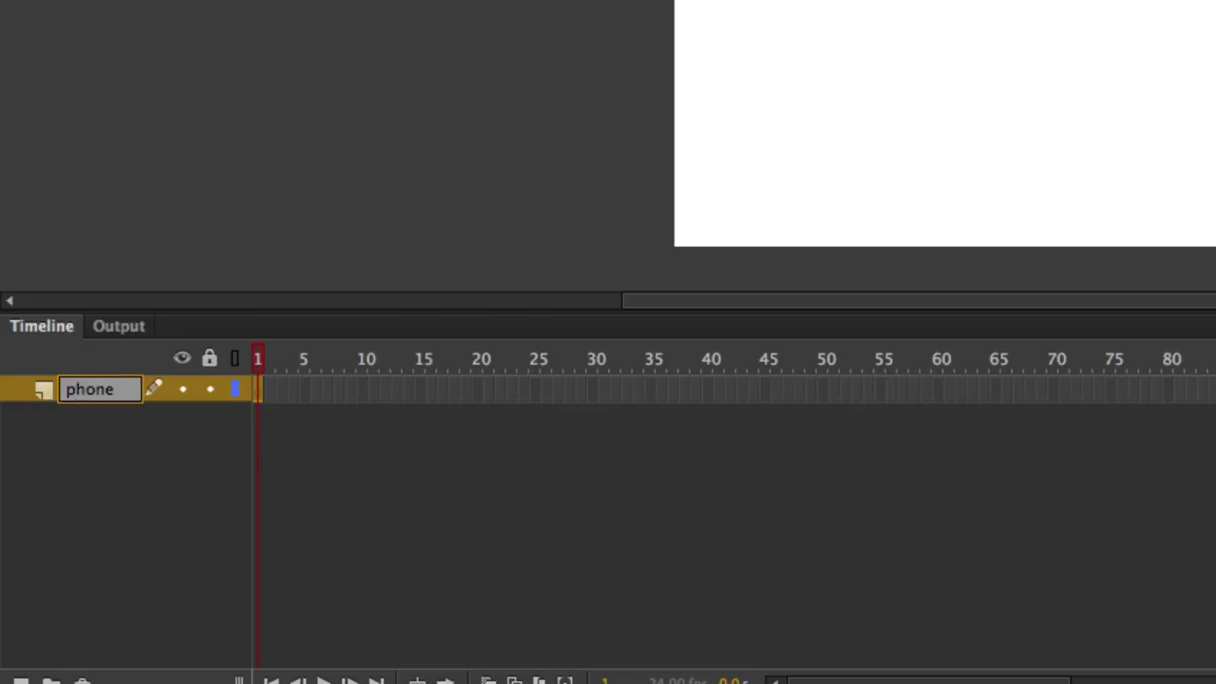
key("Return")
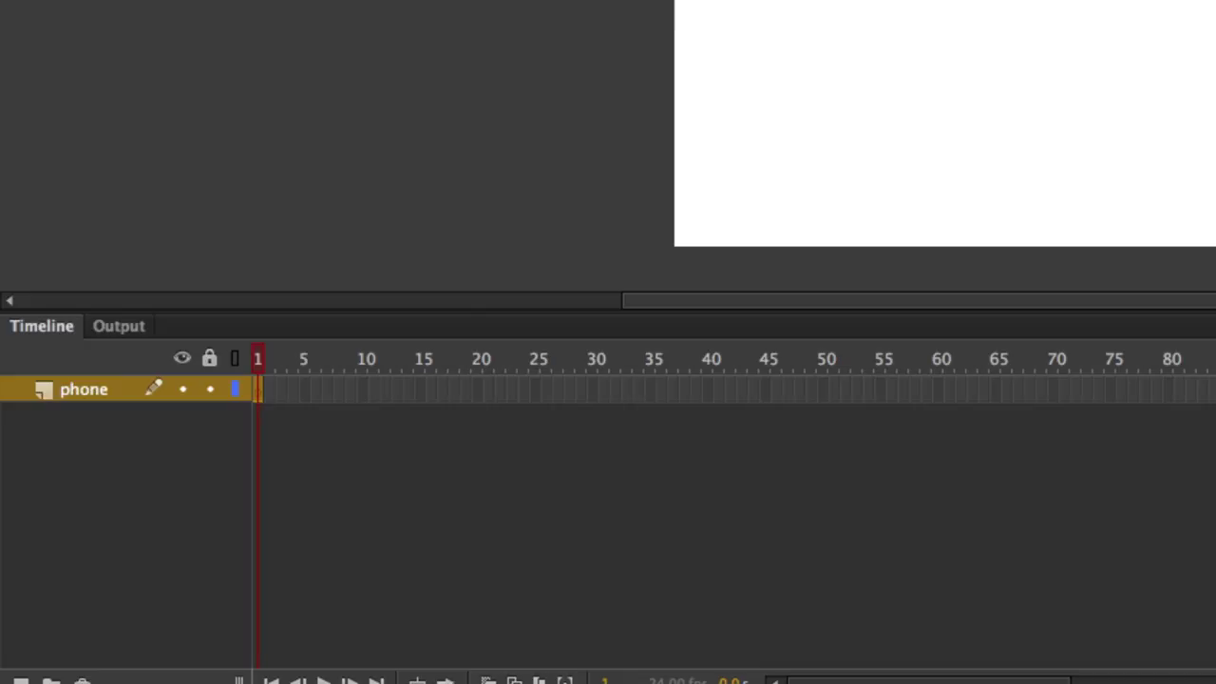
key("ctrl")
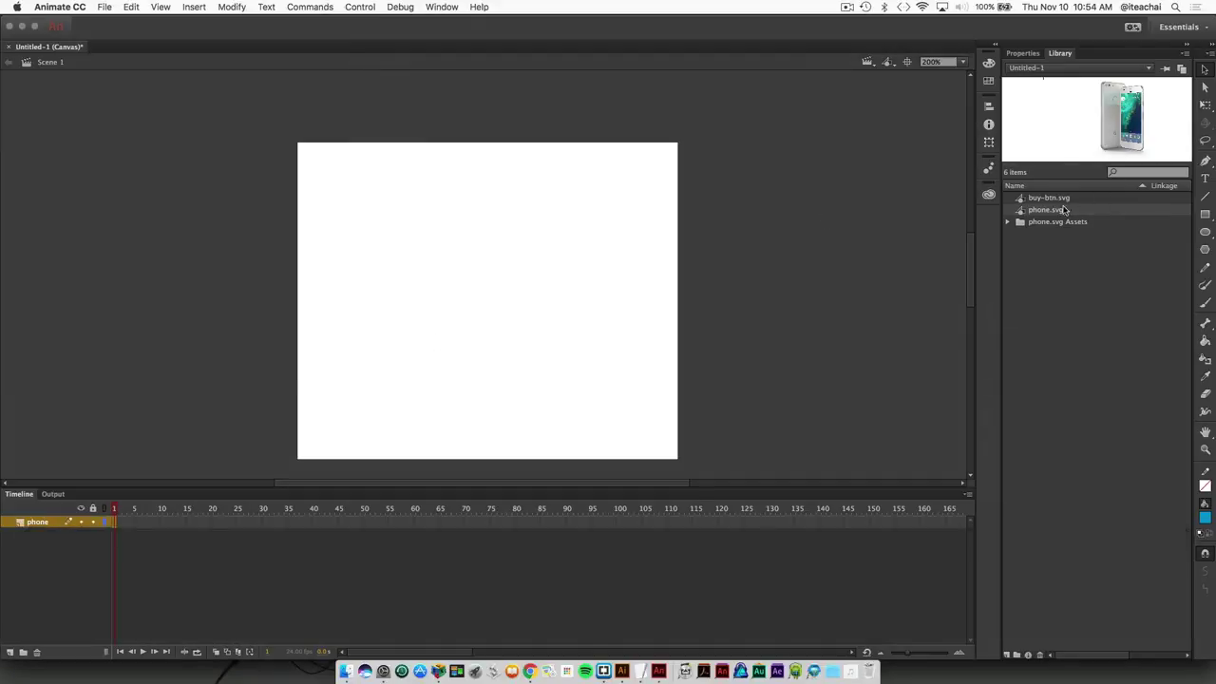
Drag phone.svg from the Library onto the stage and set it against the right edge
left_click_drag(1051, 213, 513, 273)
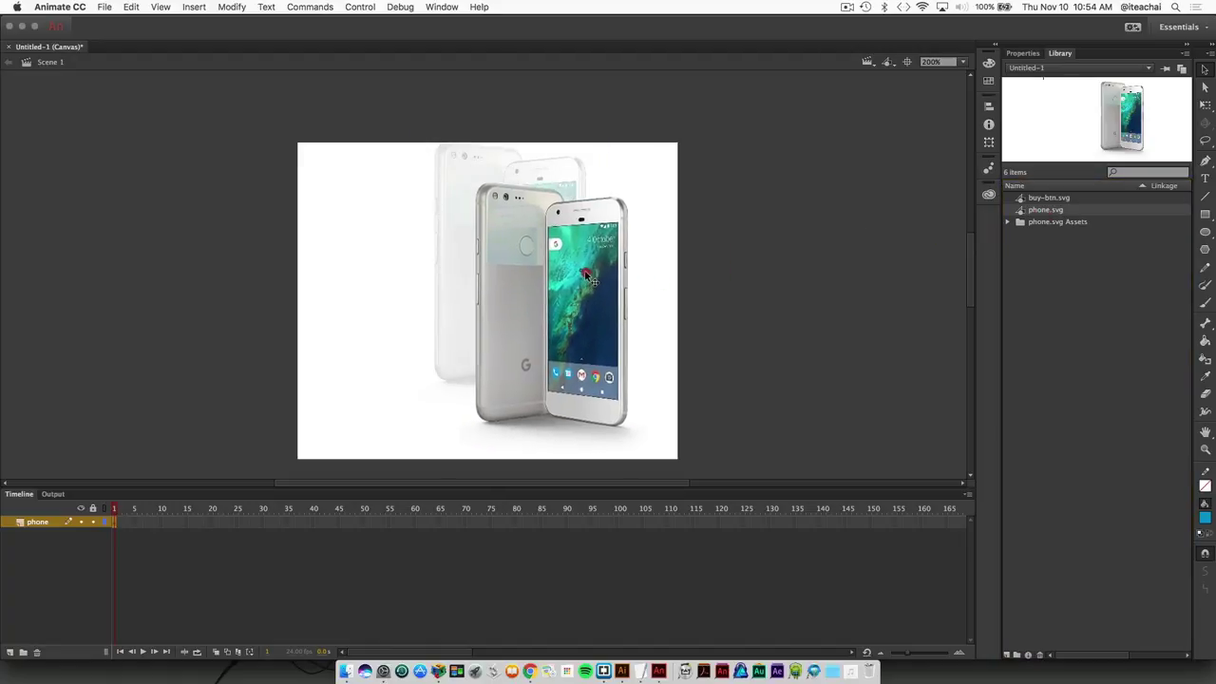
left_click_drag(589, 275, 615, 281)
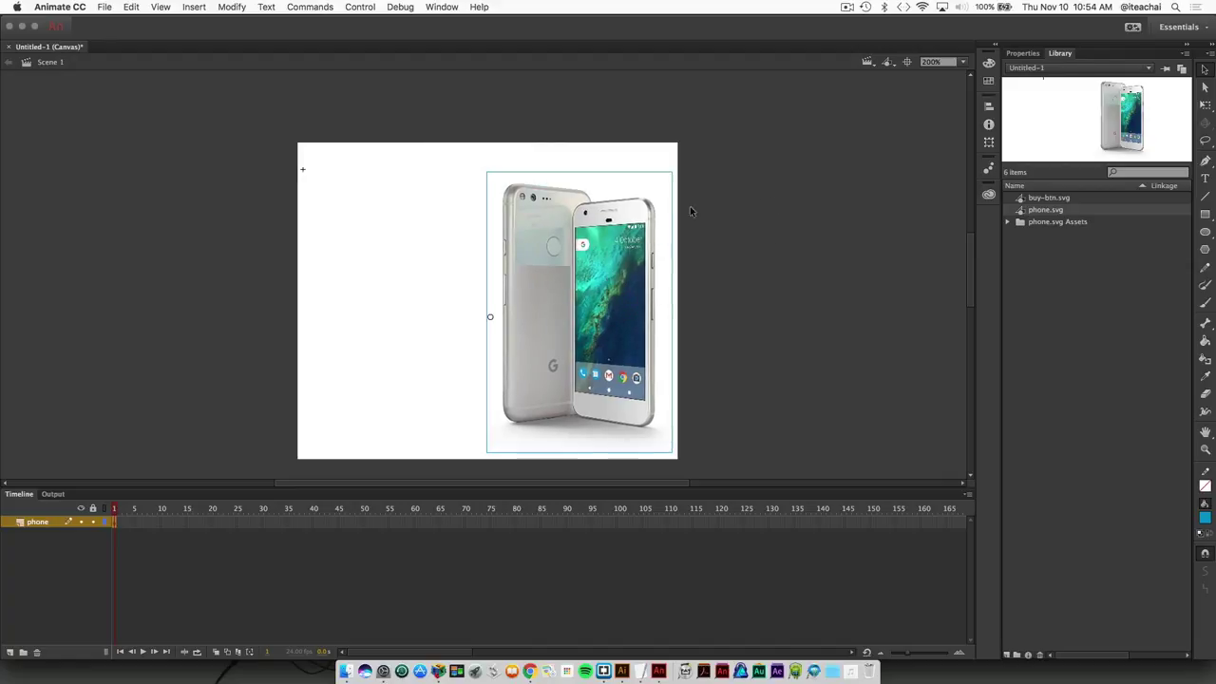
left_click_drag(616, 226, 616, 219)
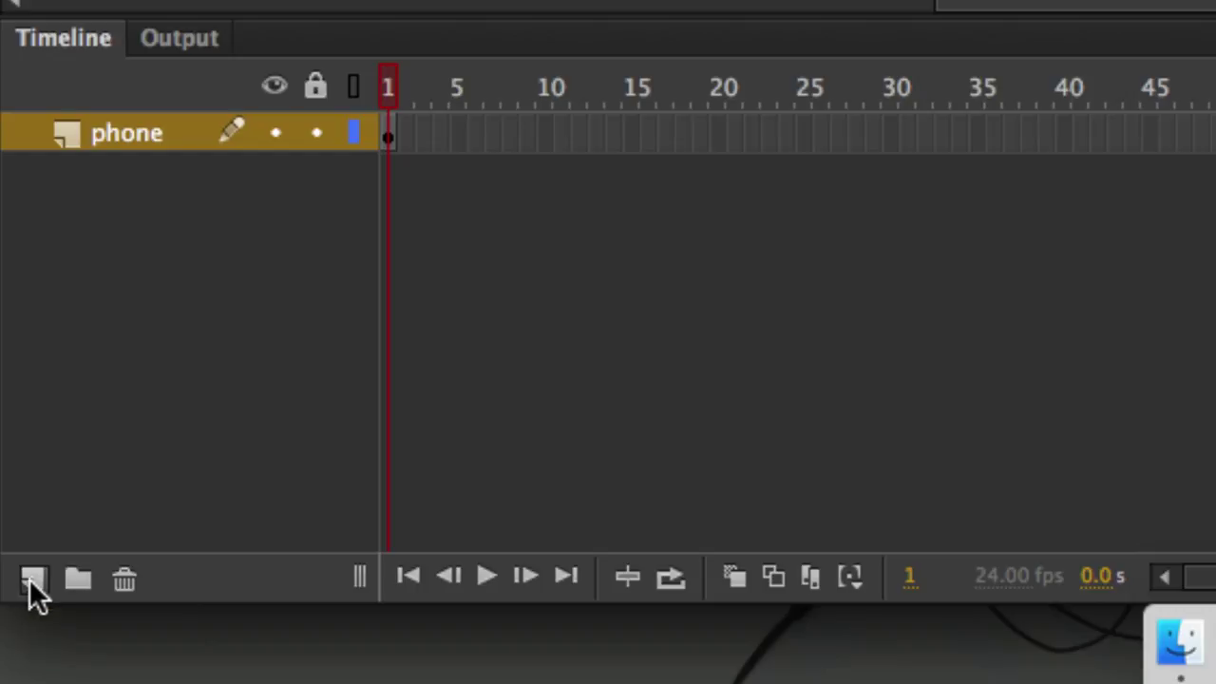
Add a new layer above phone and rename it 'buybutton'
left_click(33, 580)
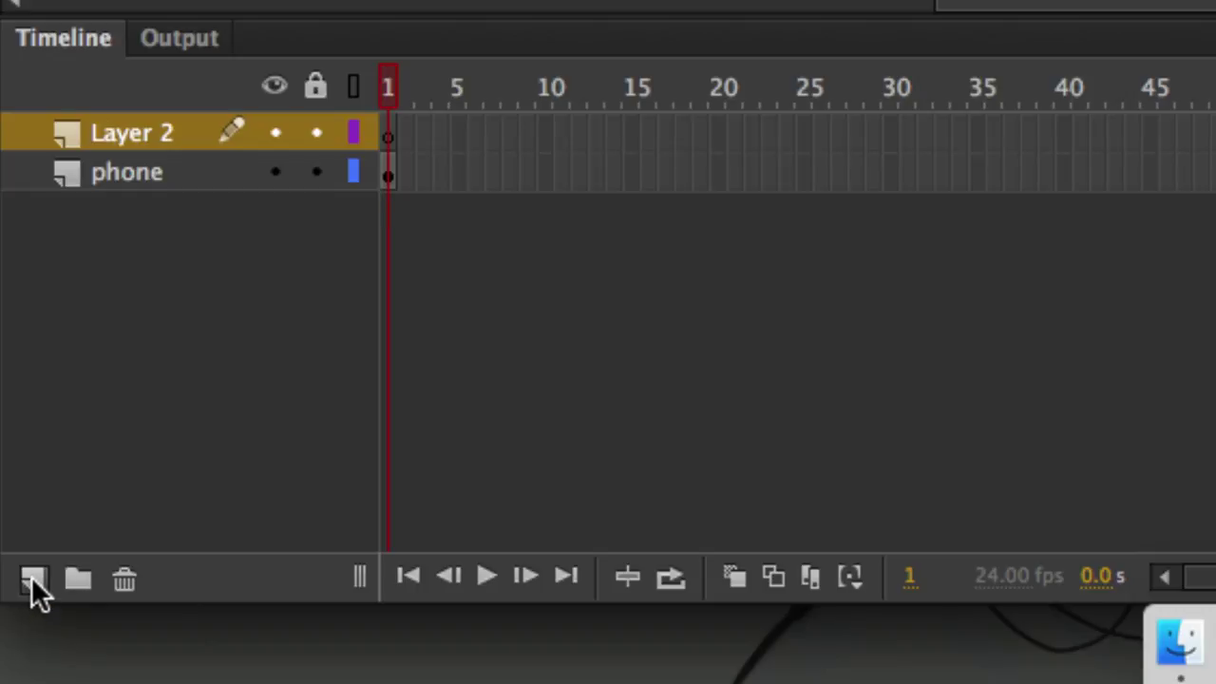
double_click(142, 133)
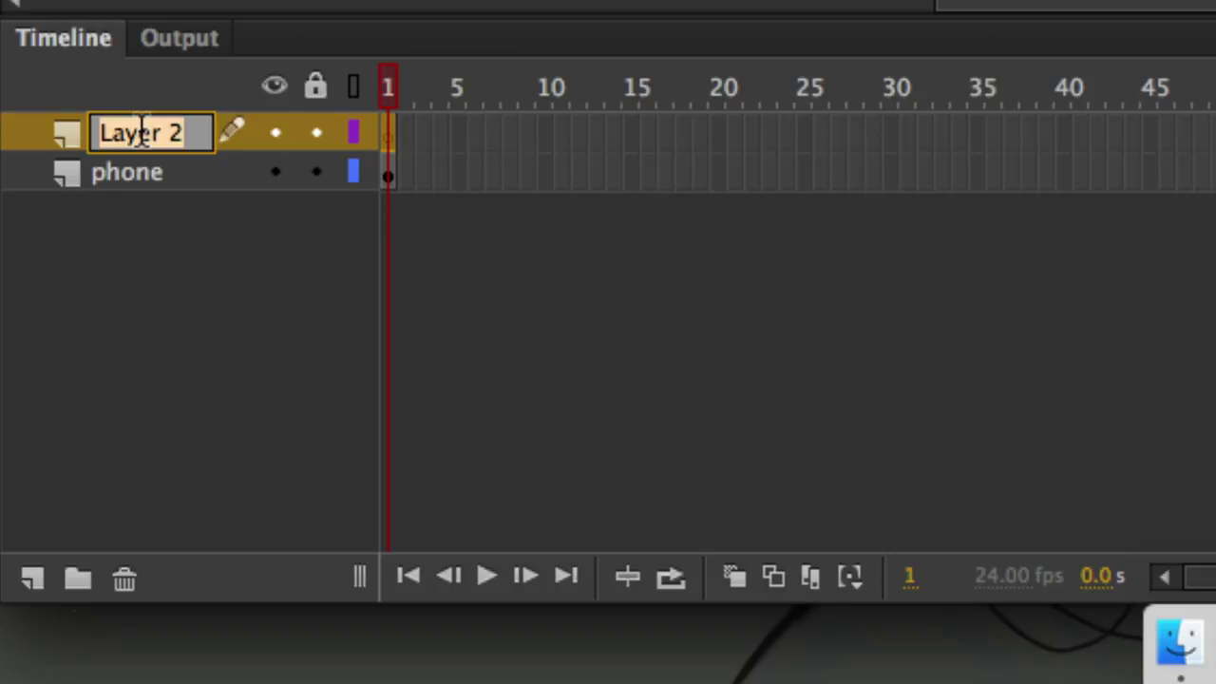
type("button")
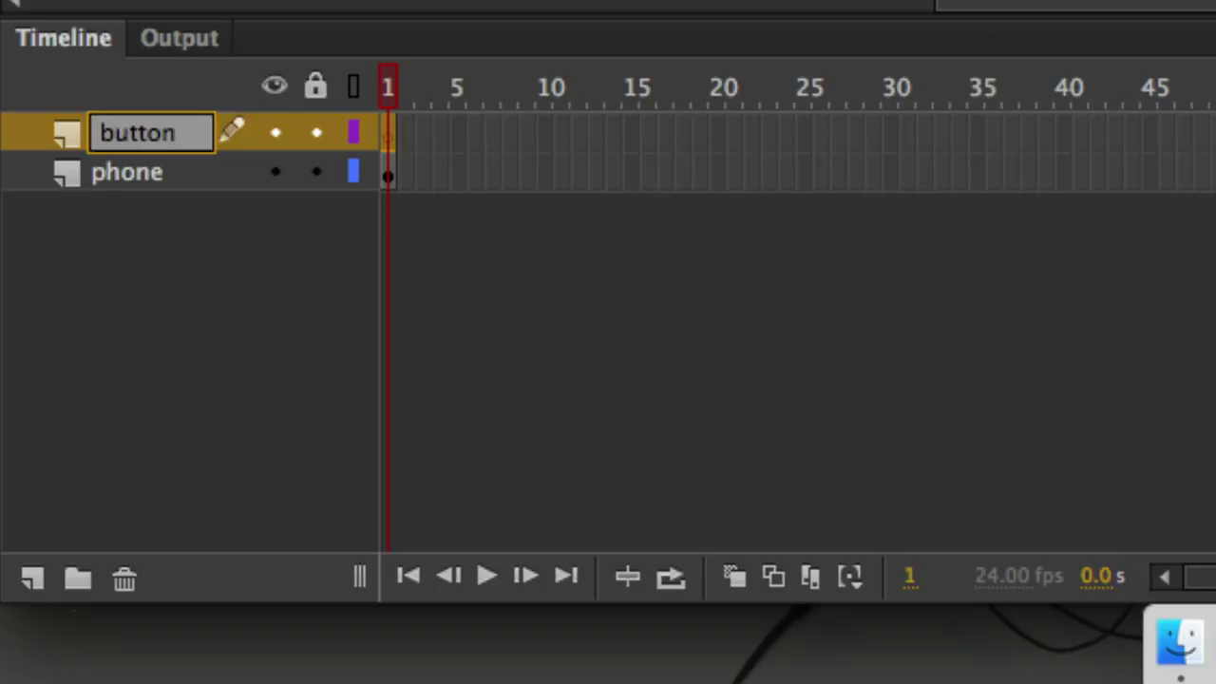
key("Left")
key("Left")
key("Left")
key("Left")
key("Left")
key("Left")
type("buy")
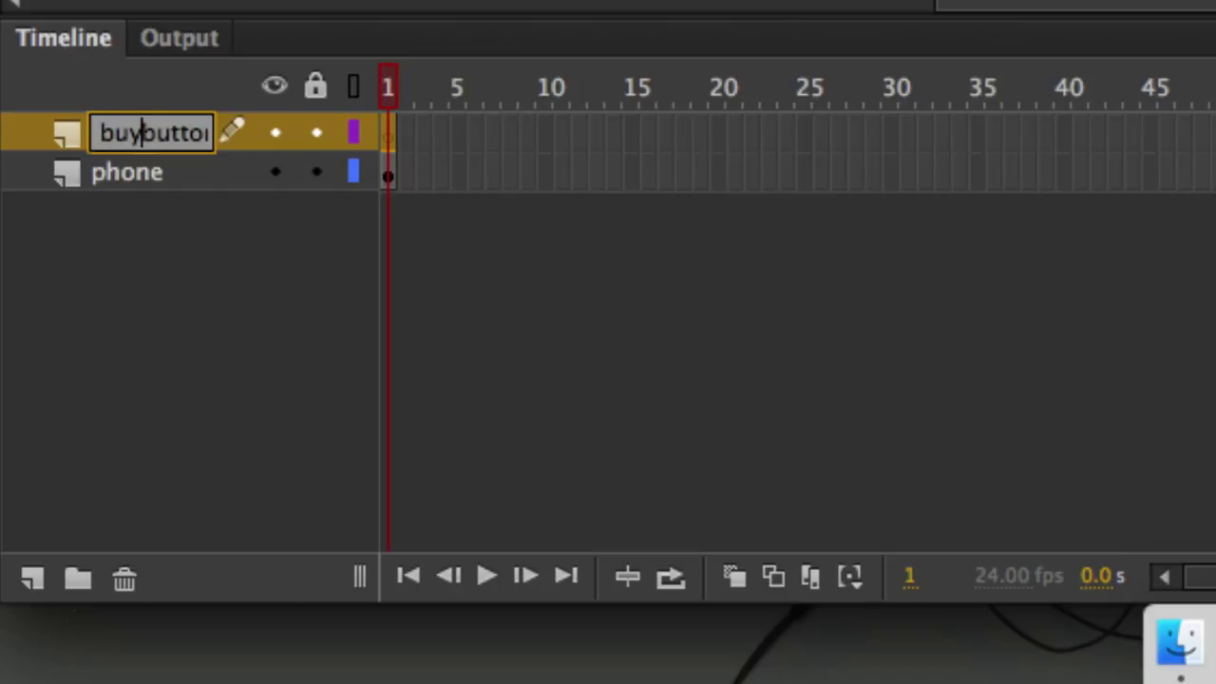
key("Return")
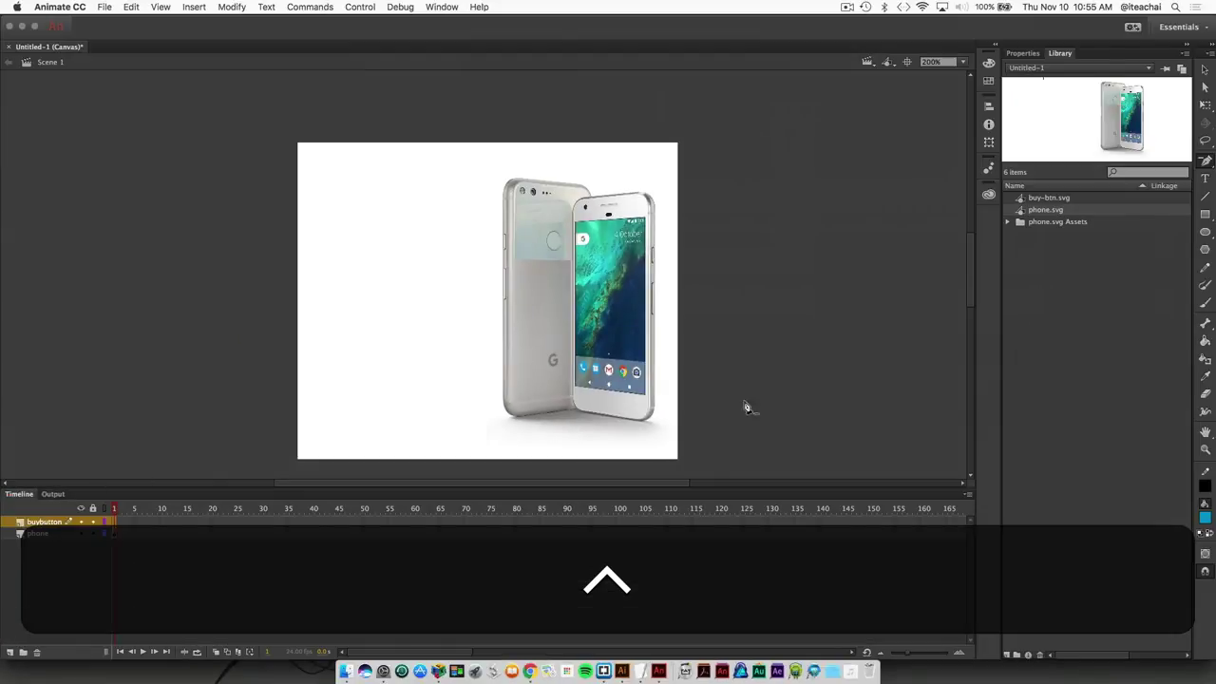
Place buy-btn.svg on the stage at the lower left, nudged up beside the phone
left_click(1055, 198)
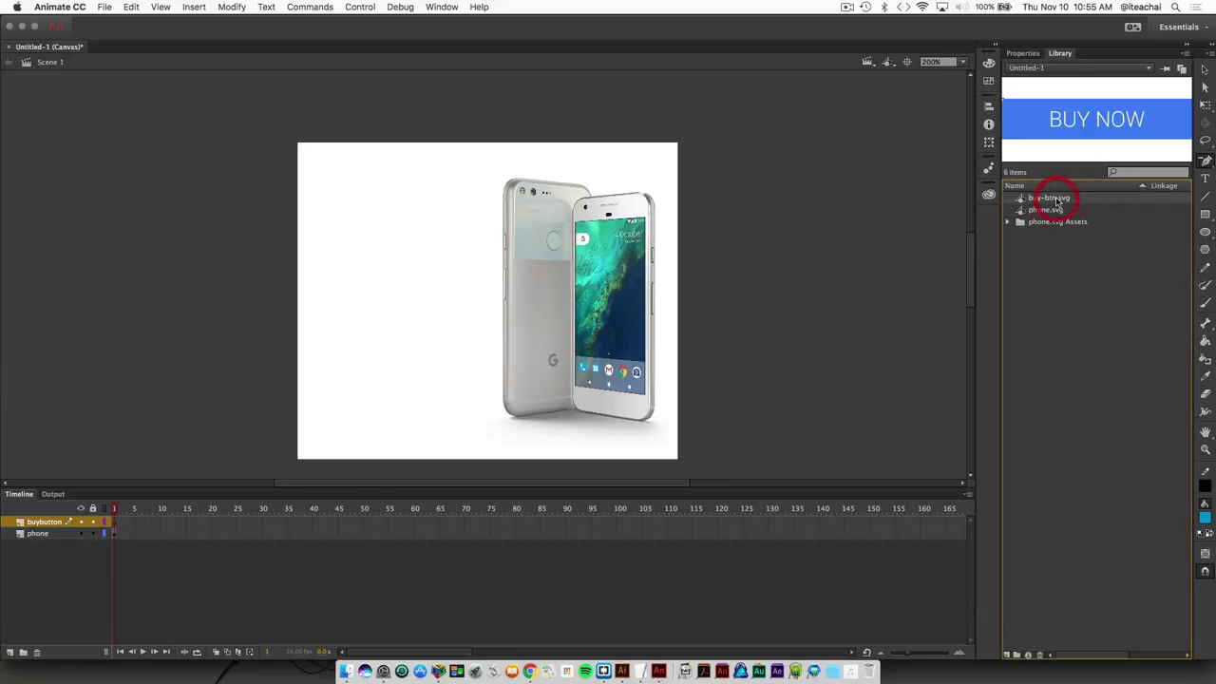
left_click_drag(1052, 202, 360, 399)
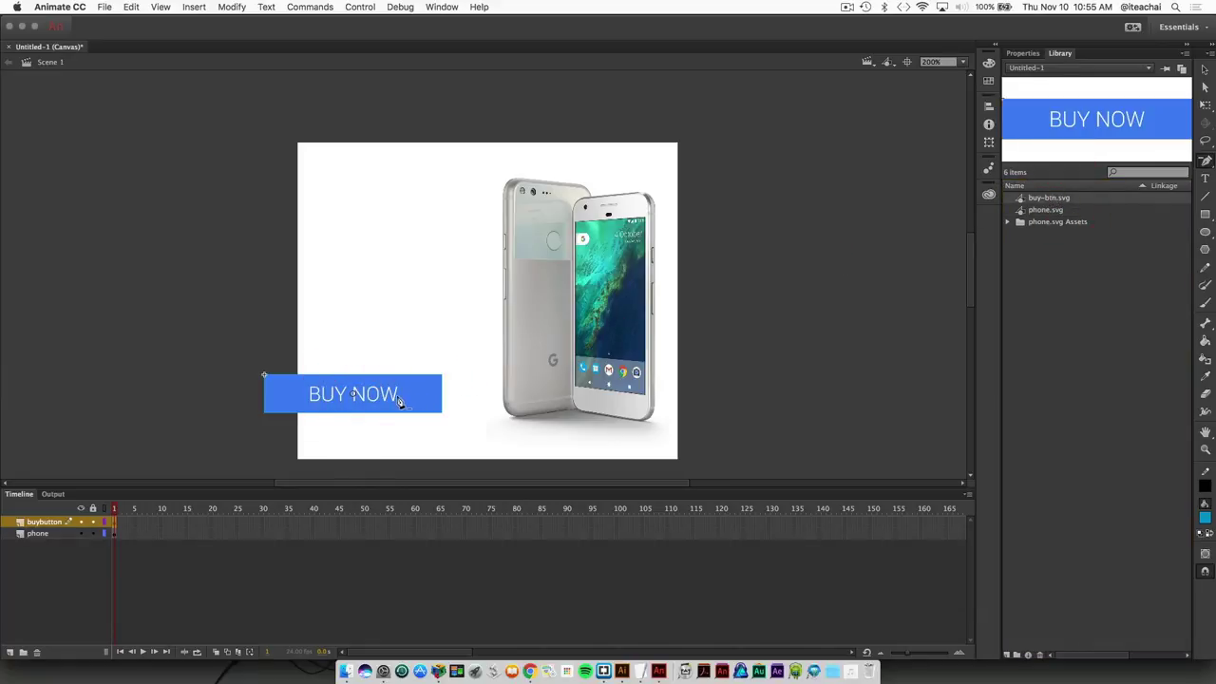
left_click(397, 397)
left_click(1205, 70)
left_click(394, 399)
left_click_drag(394, 398, 435, 388)
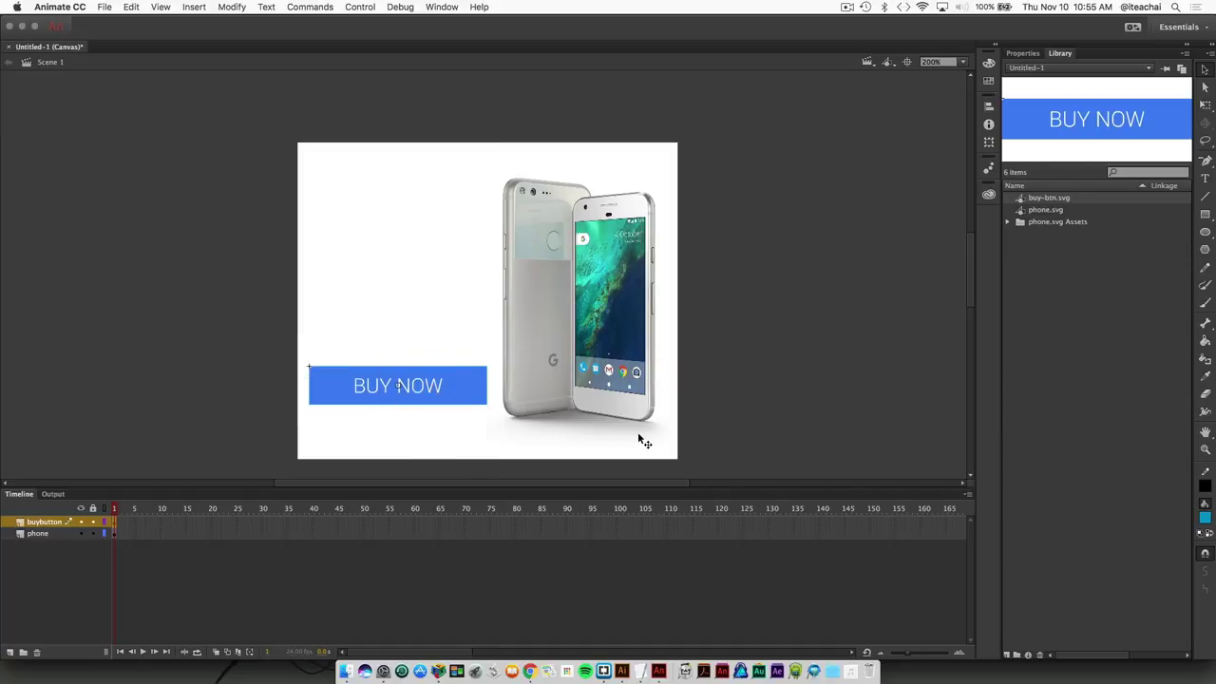
key("Right")
key("Right")
key("Right")
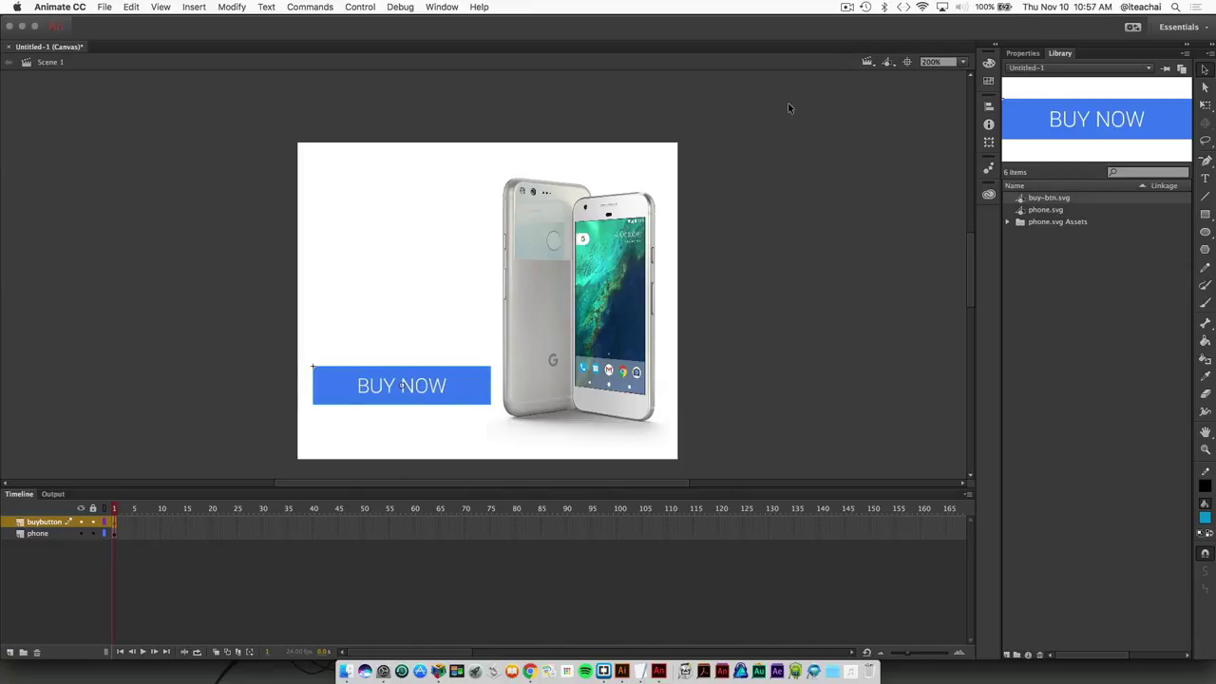
Draw an empty text box with the Text tool in the stage's upper-left area
left_click(1206, 180)
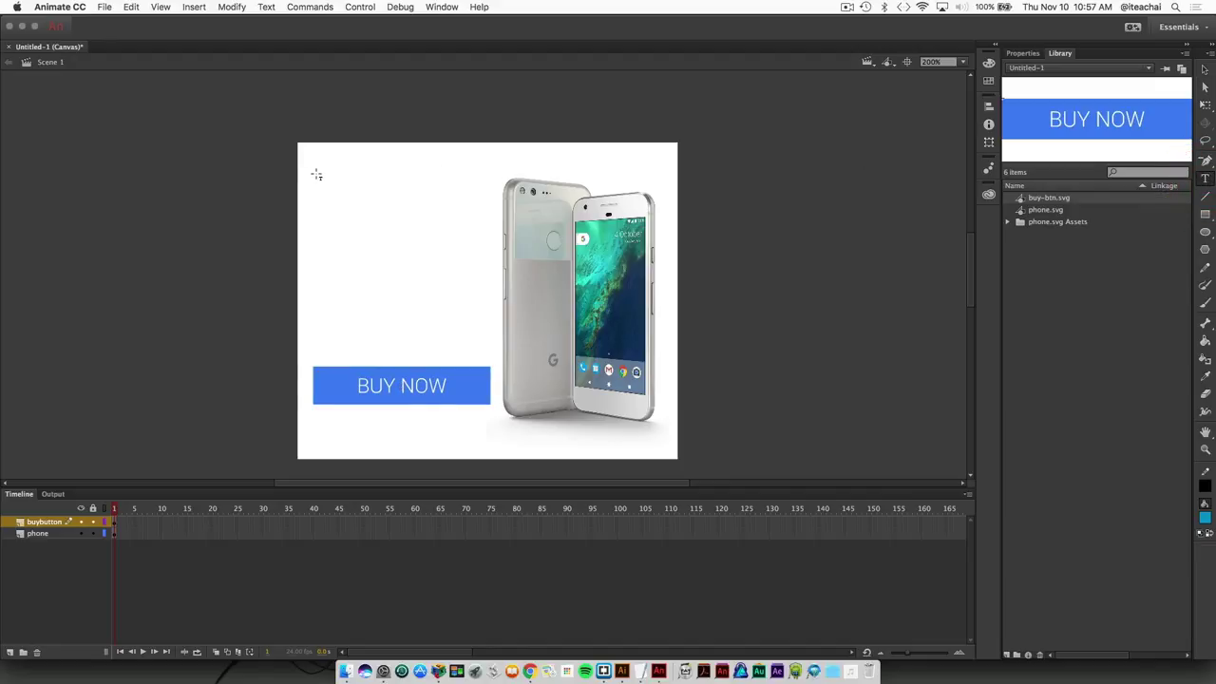
left_click_drag(317, 150, 495, 243)
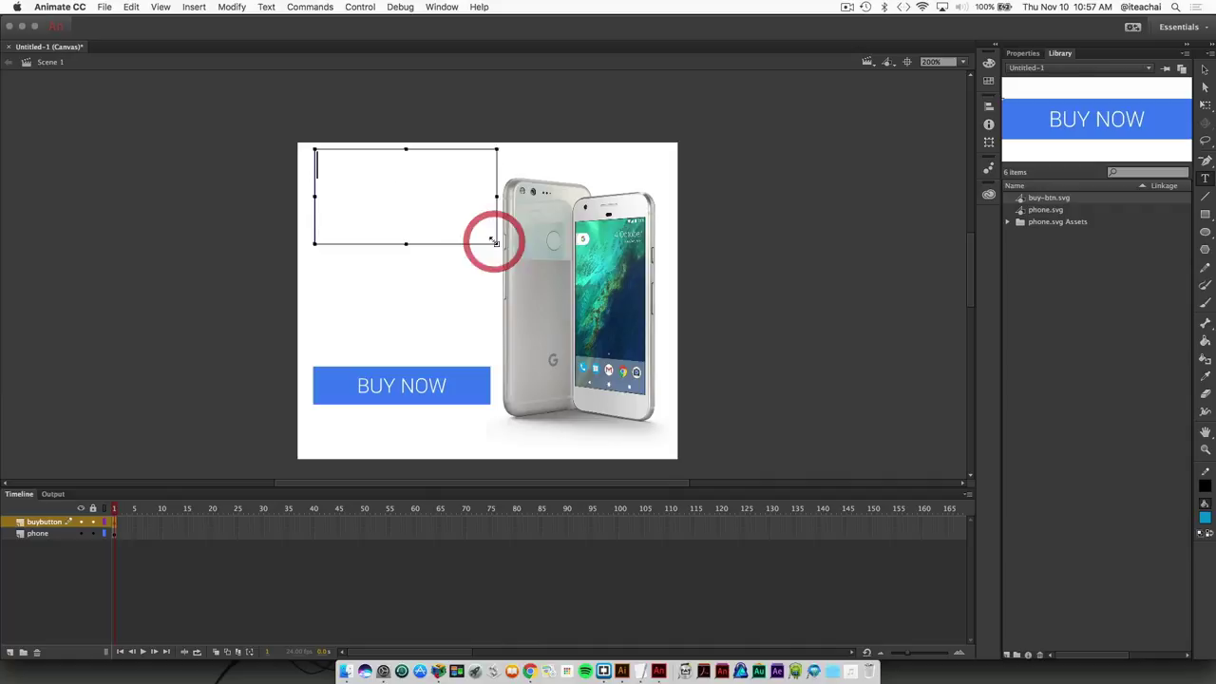
Copy the 'Meet Pixel,' headline text from the google-pixel-ad.ai mockup in Illustrator
left_click(622, 672)
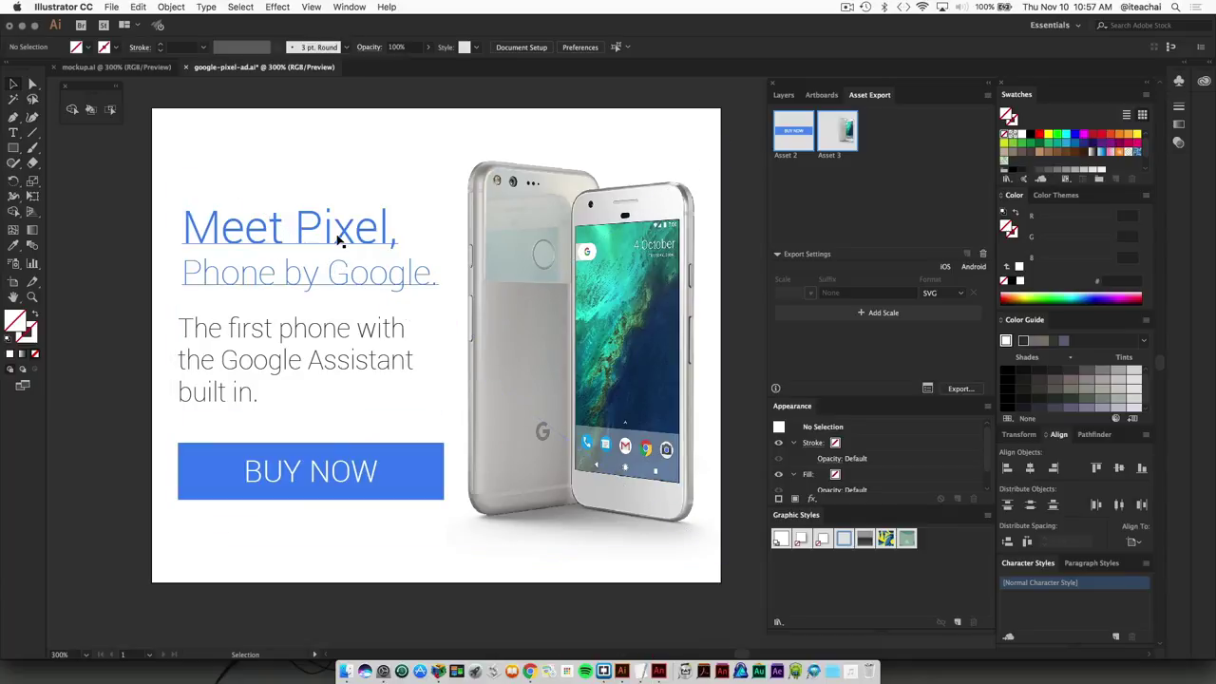
double_click(338, 241)
left_click_drag(401, 235, 194, 246)
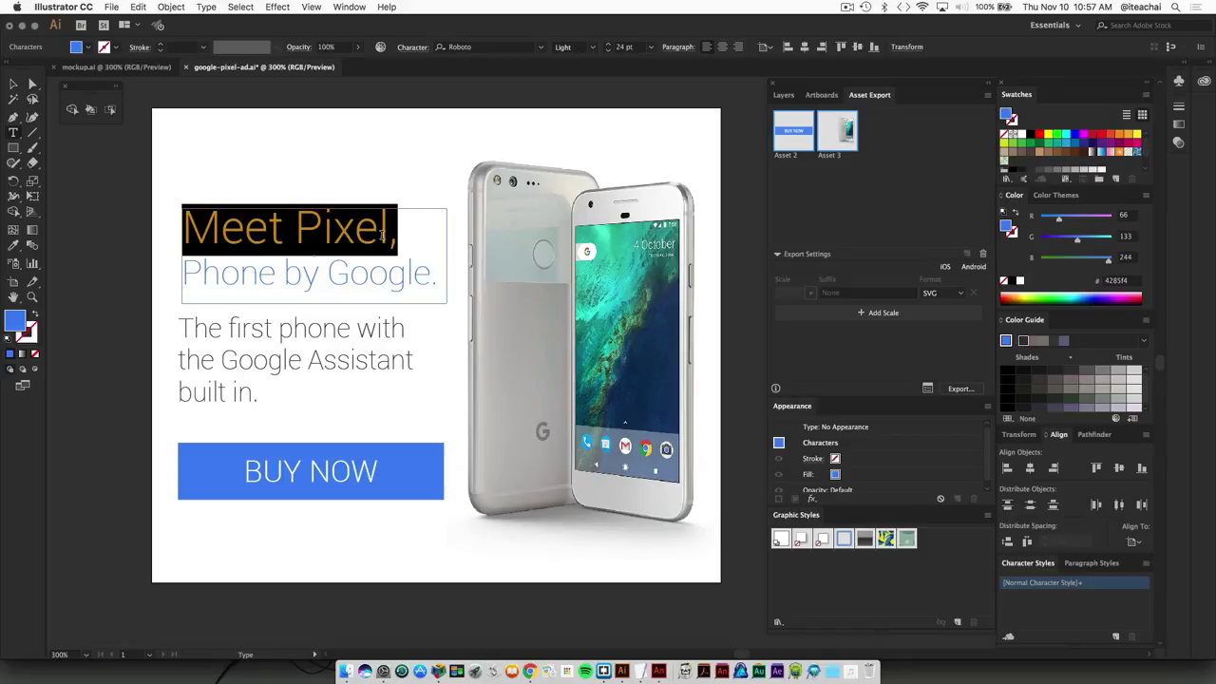
key("super+c")
Paste 'Meet Pixel,' into Animate's text box, select it, and bring up the web font sources
left_click(658, 671)
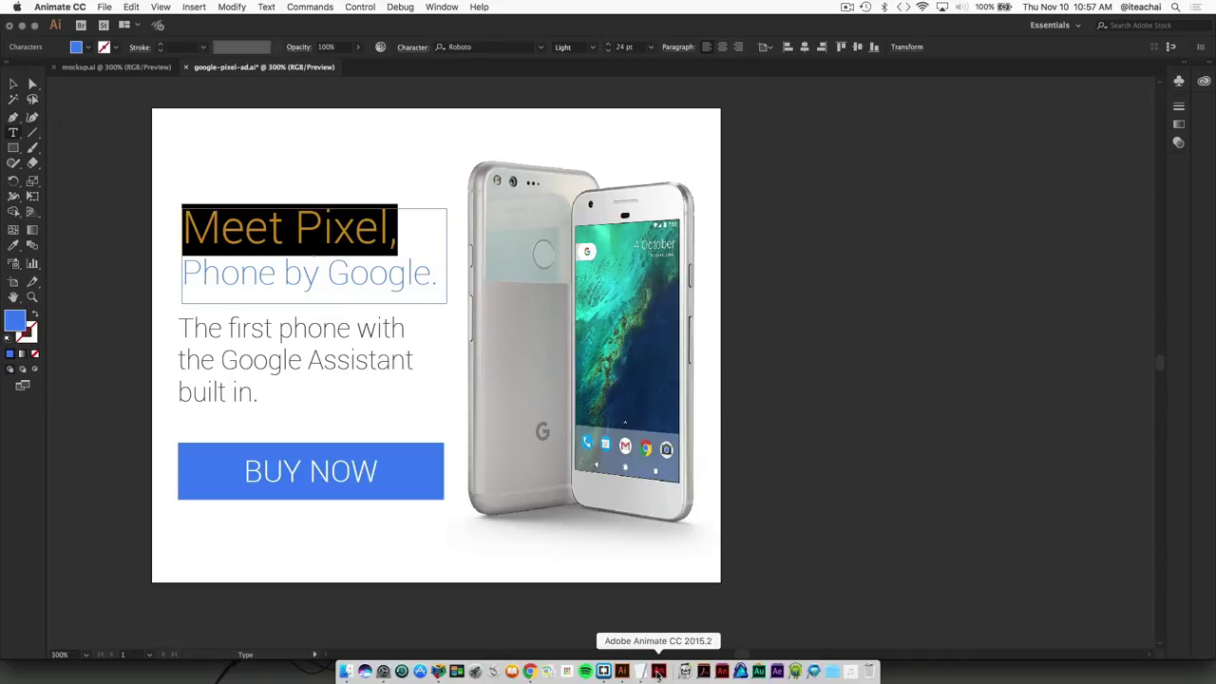
key("super+v")
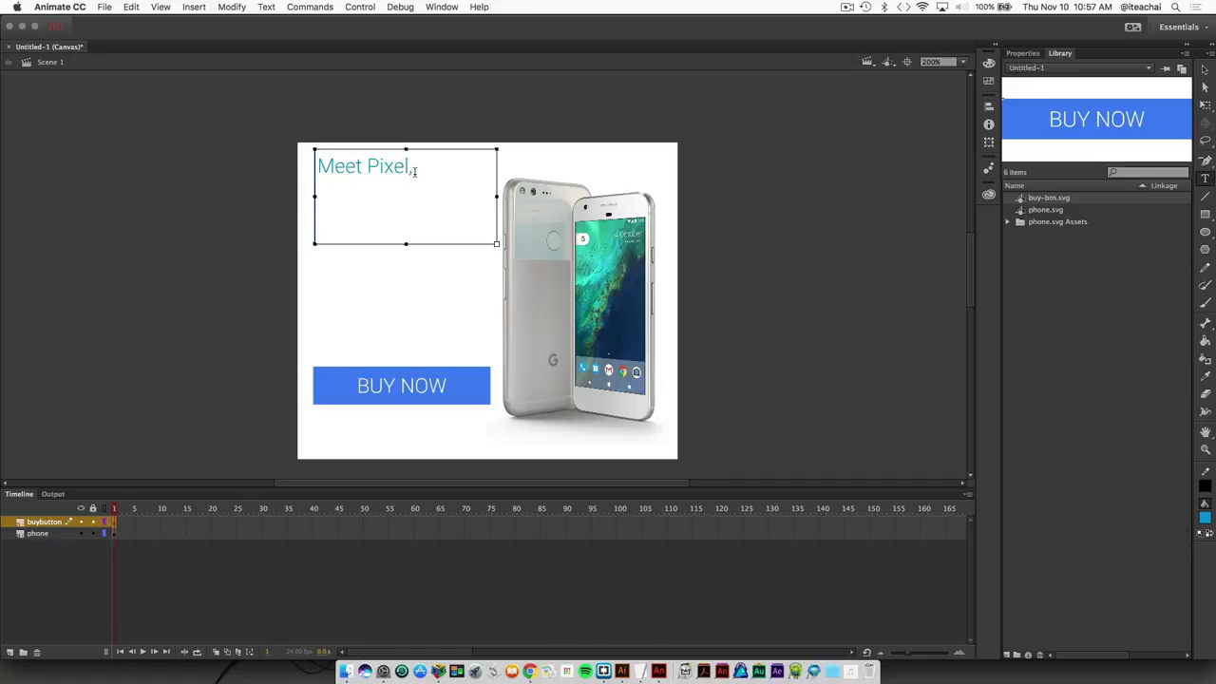
key("super+a")
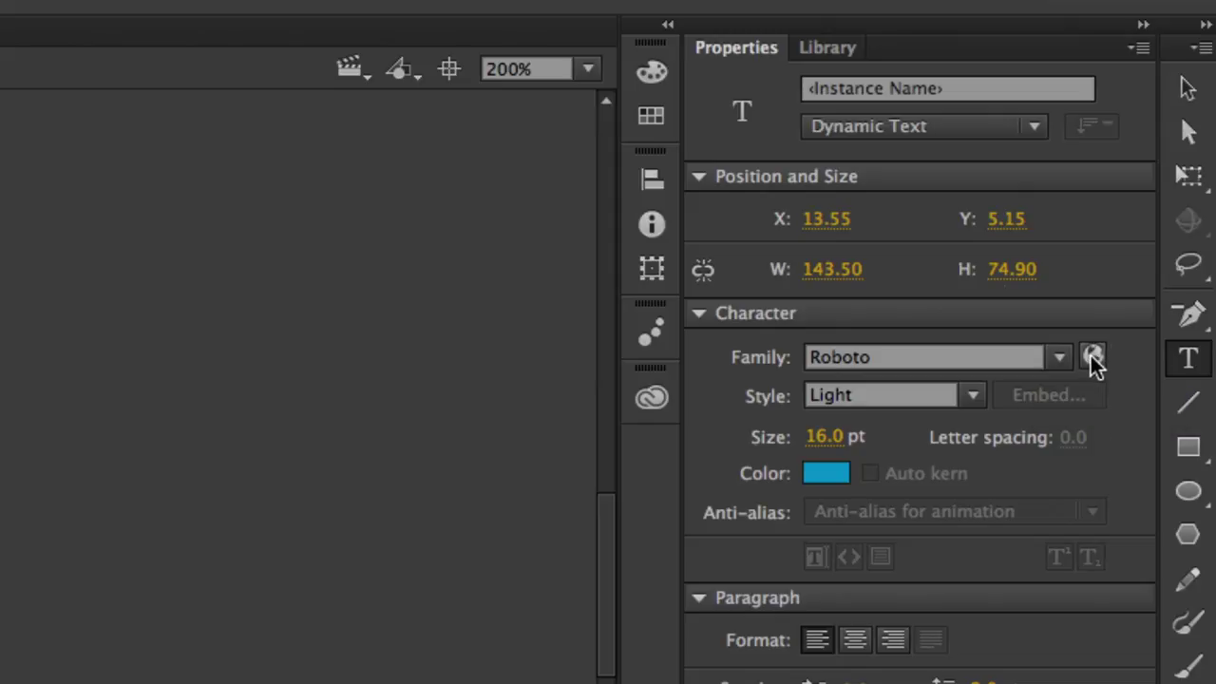
left_click(1092, 357)
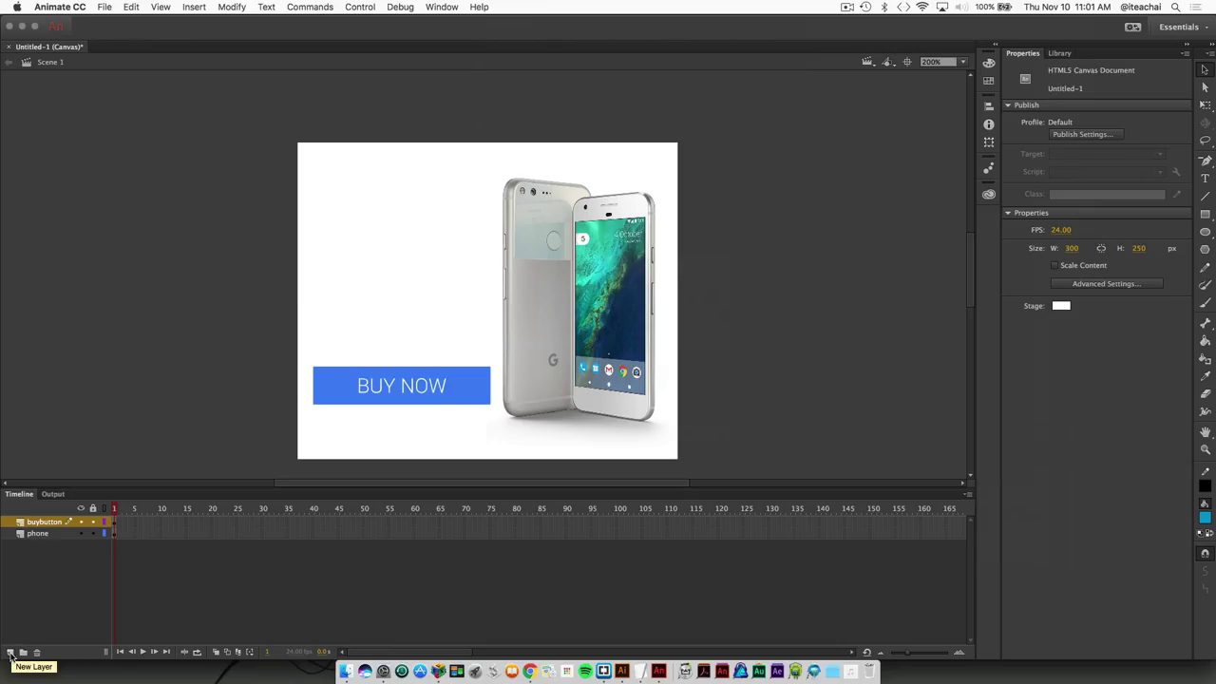
Add a new layer above buybutton named 'heading'
left_click(9, 653)
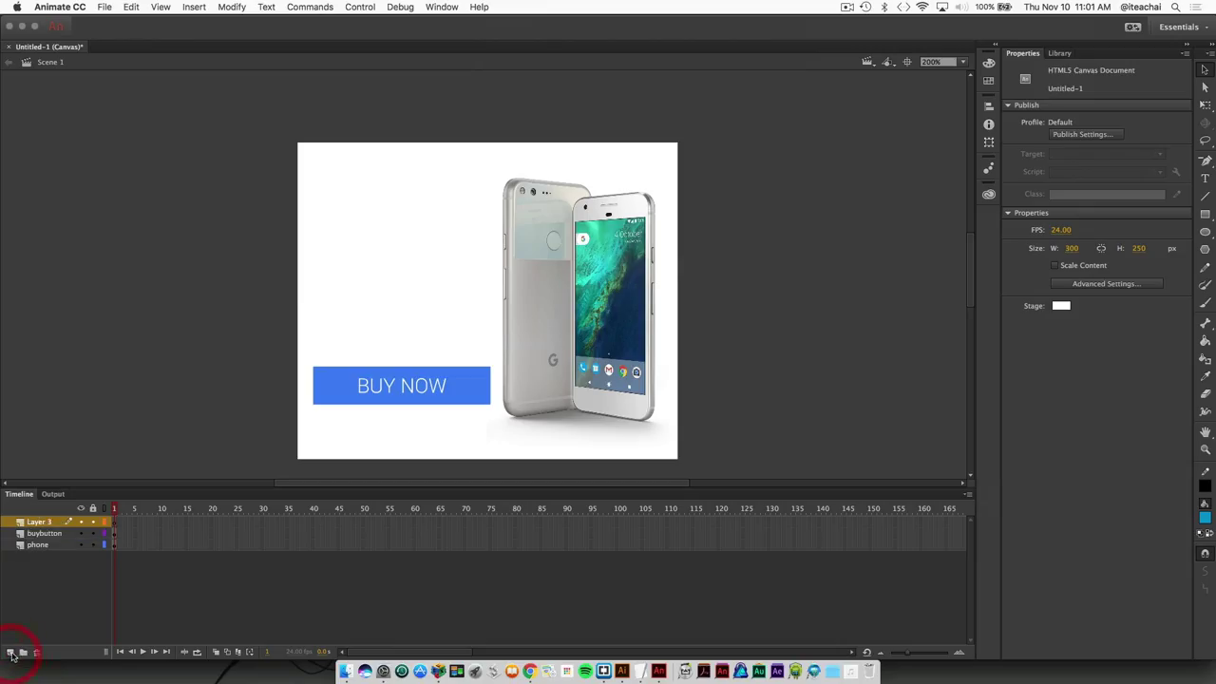
left_click(39, 525)
double_click(39, 526)
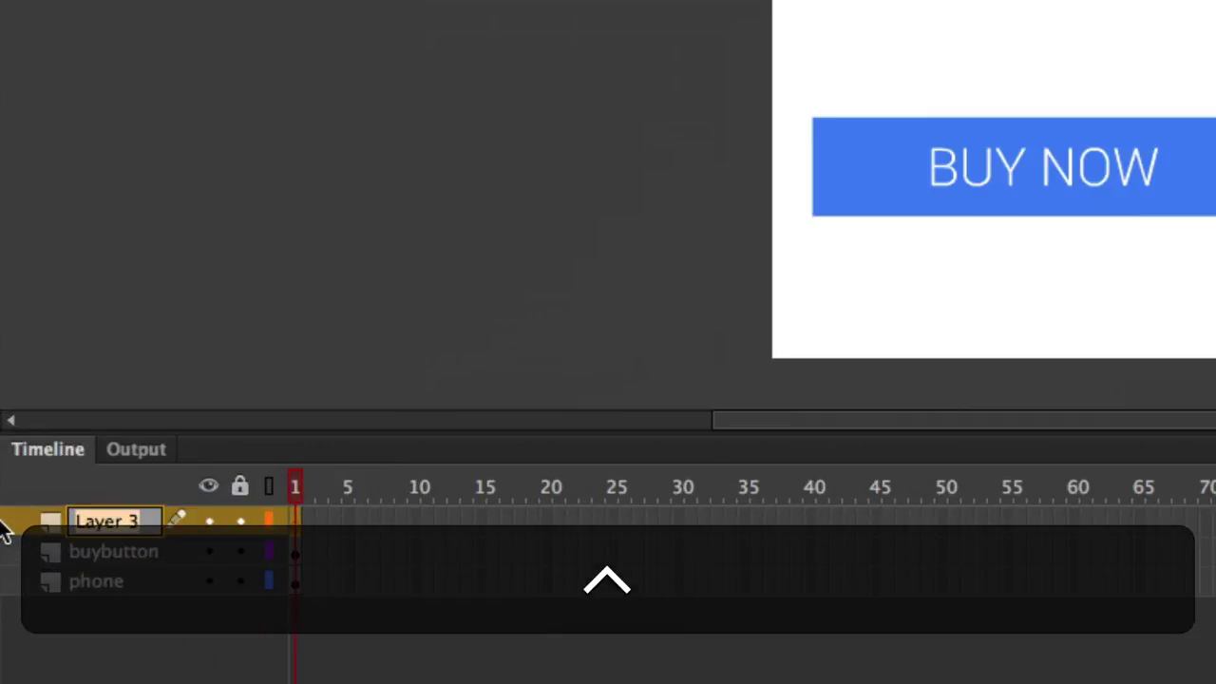
type("heading")
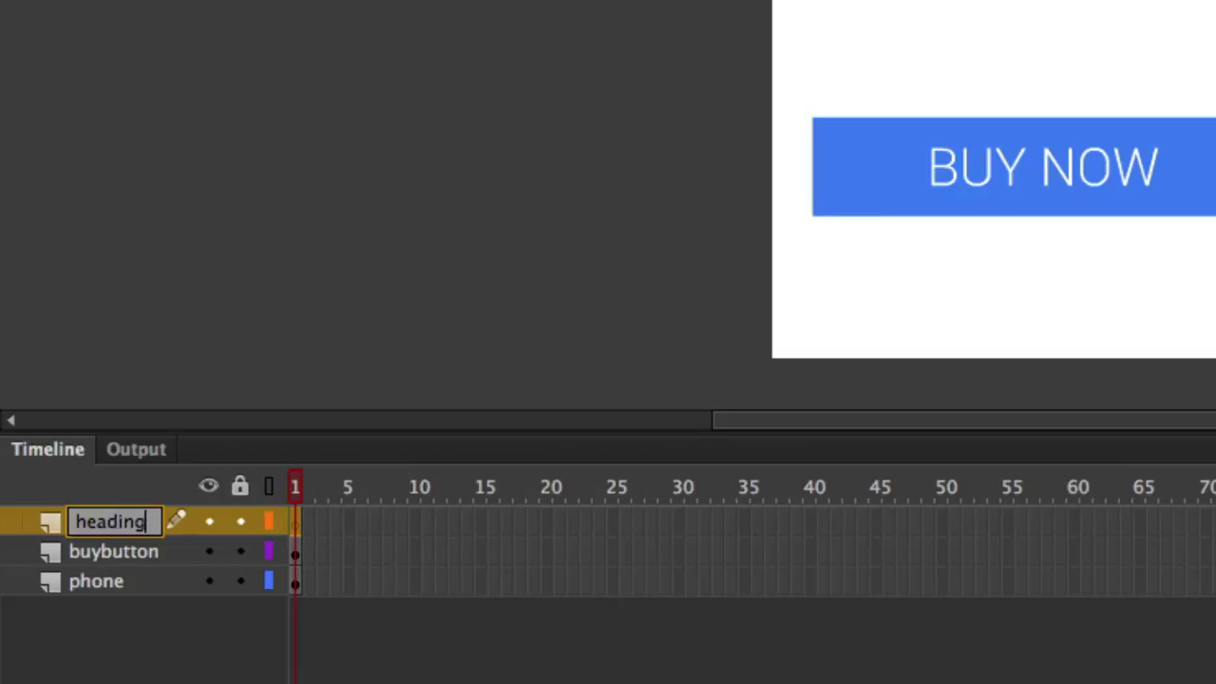
key("Return")
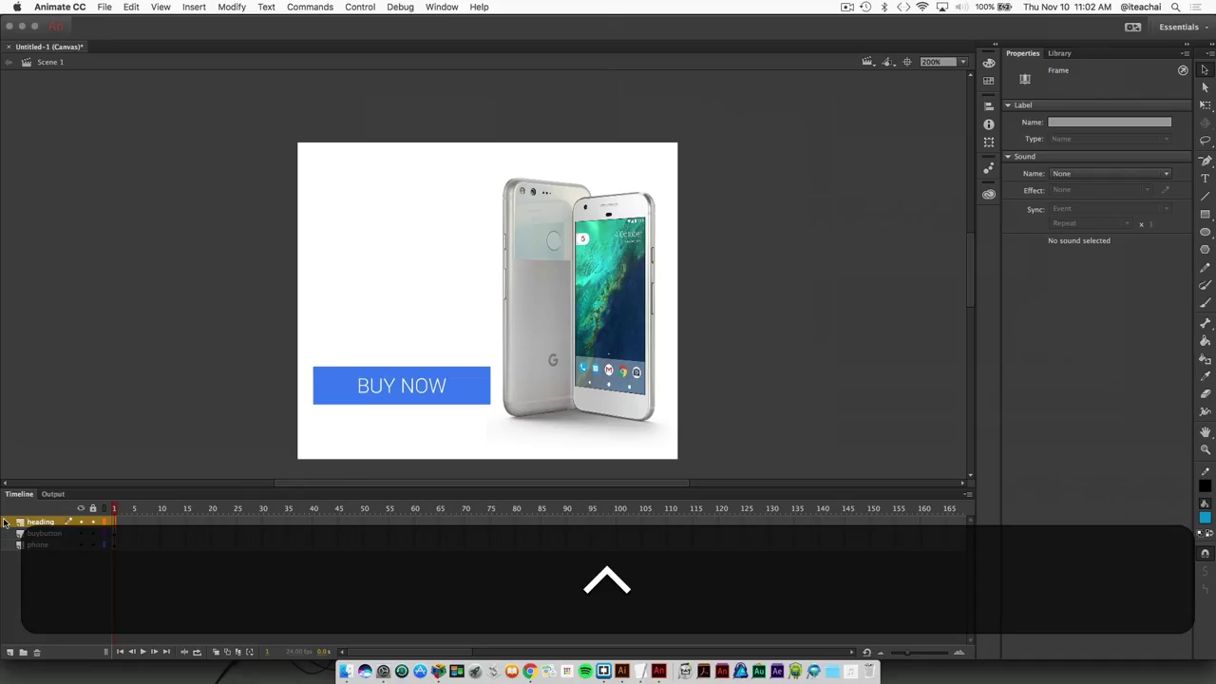
Paste 'Meet Pixel,' into a new text box and fit it snugly above the BUY NOW button
left_click(1204, 177)
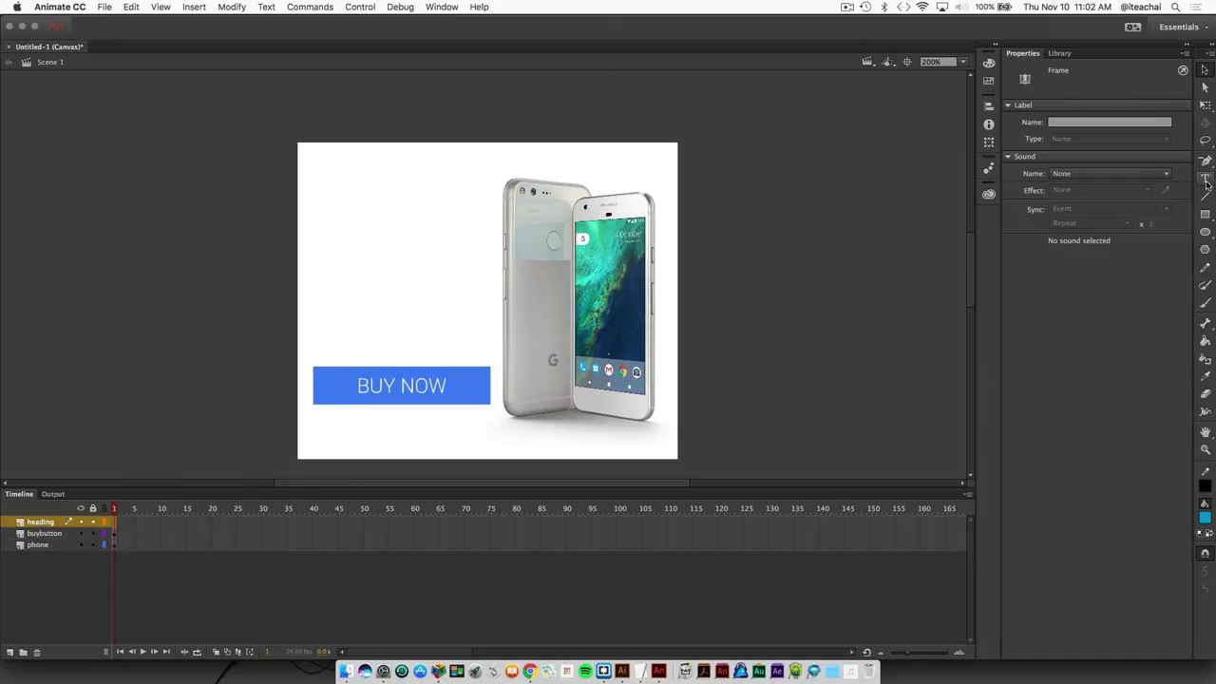
left_click_drag(318, 141, 488, 224)
key("super+v")
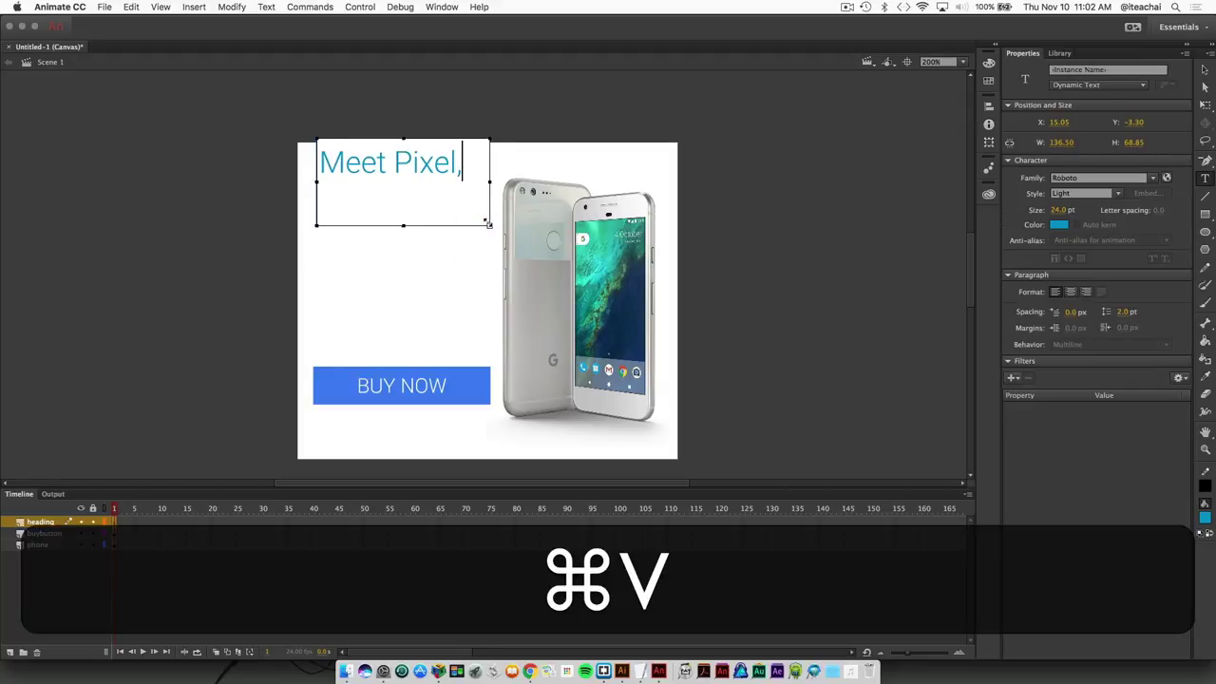
key("Escape")
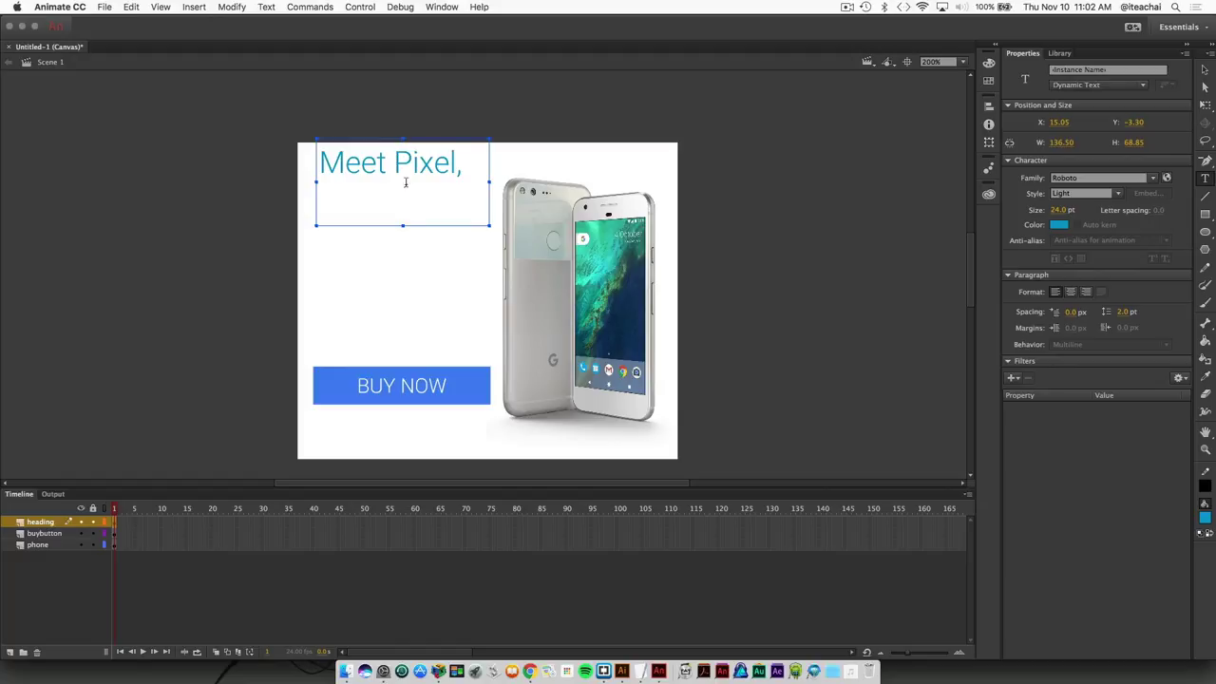
left_click(1206, 69)
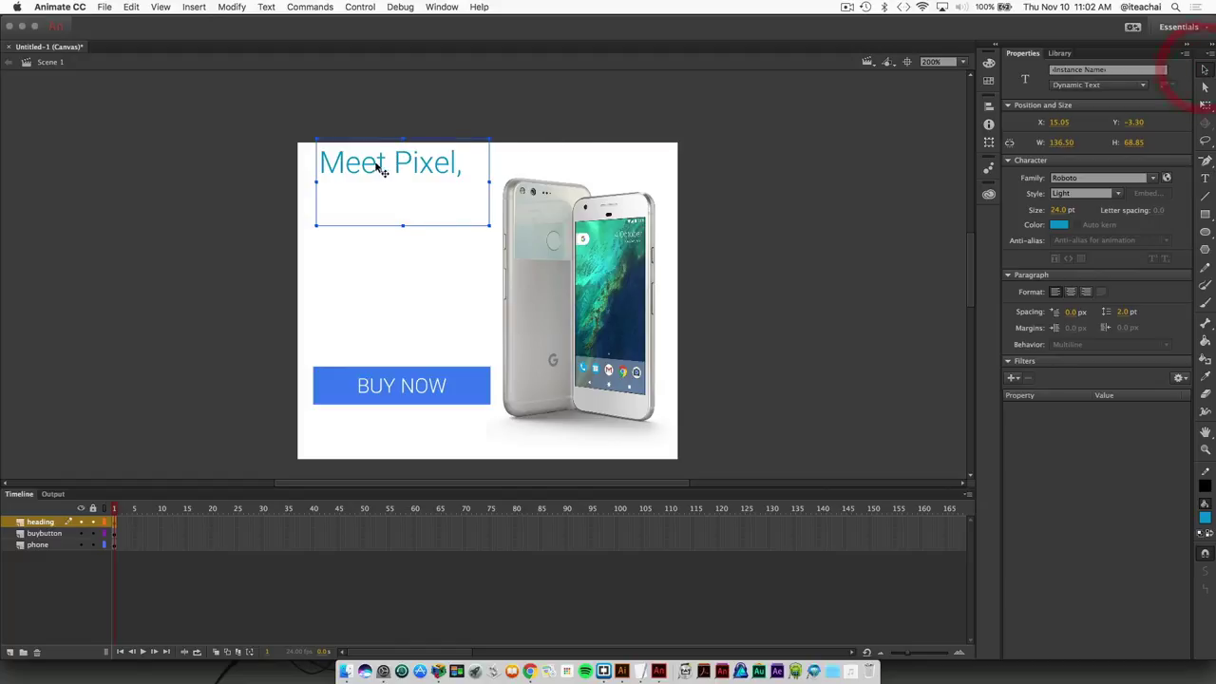
left_click_drag(399, 164, 402, 209)
left_click_drag(402, 272, 429, 224)
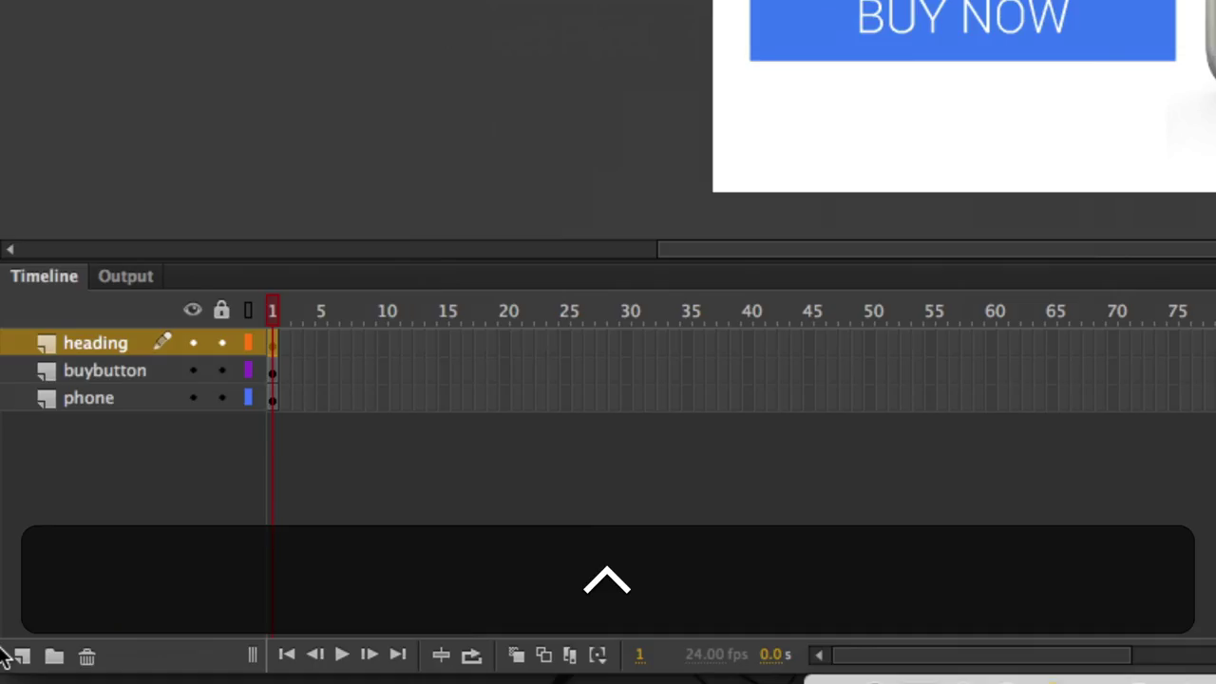
Add a new layer above heading named 'subheading'
left_click(21, 656)
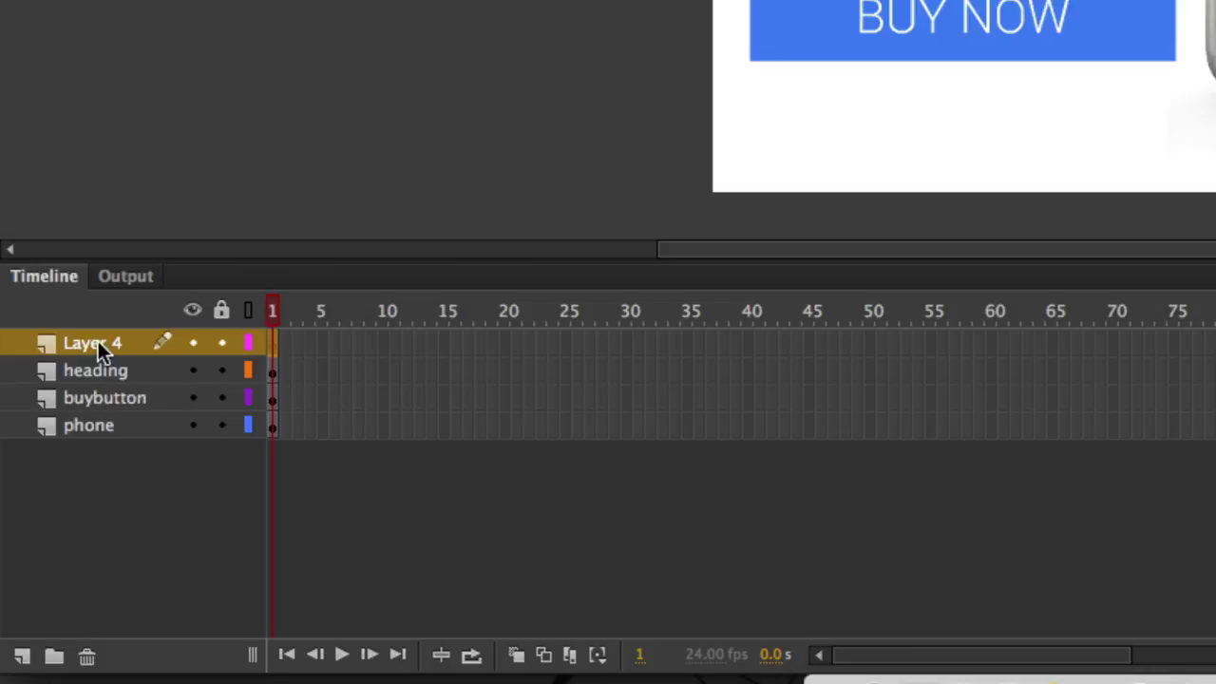
double_click(98, 342)
type("subhead")
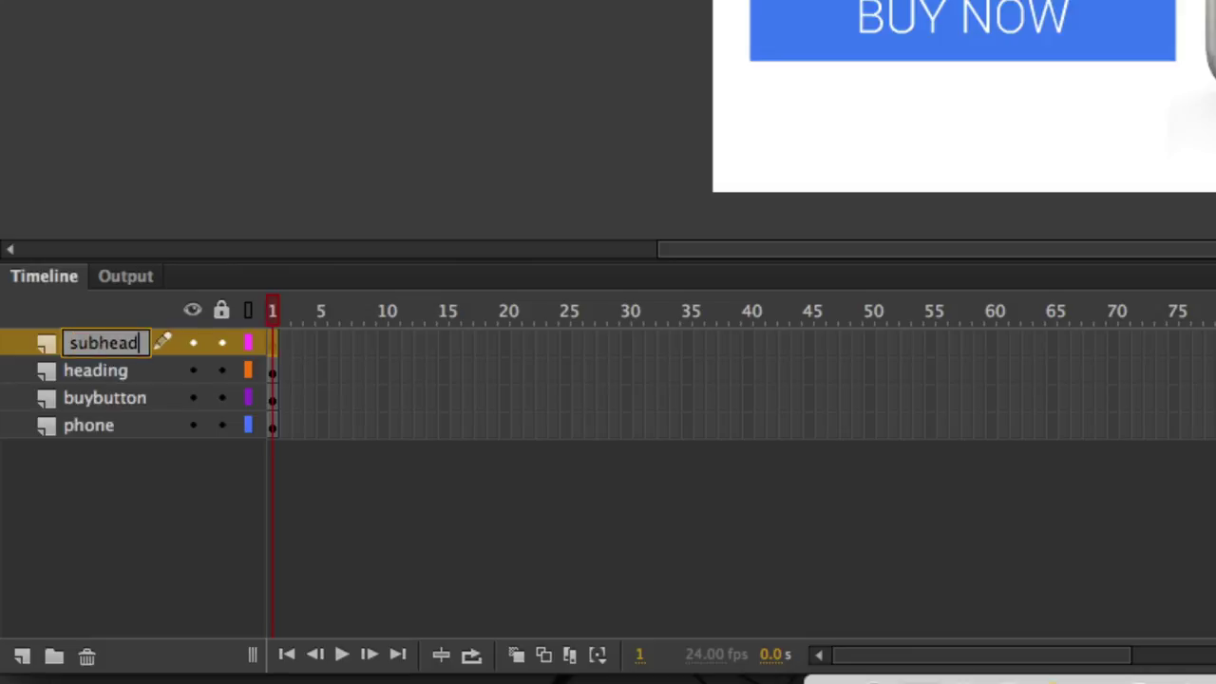
type("ing")
key("Return")
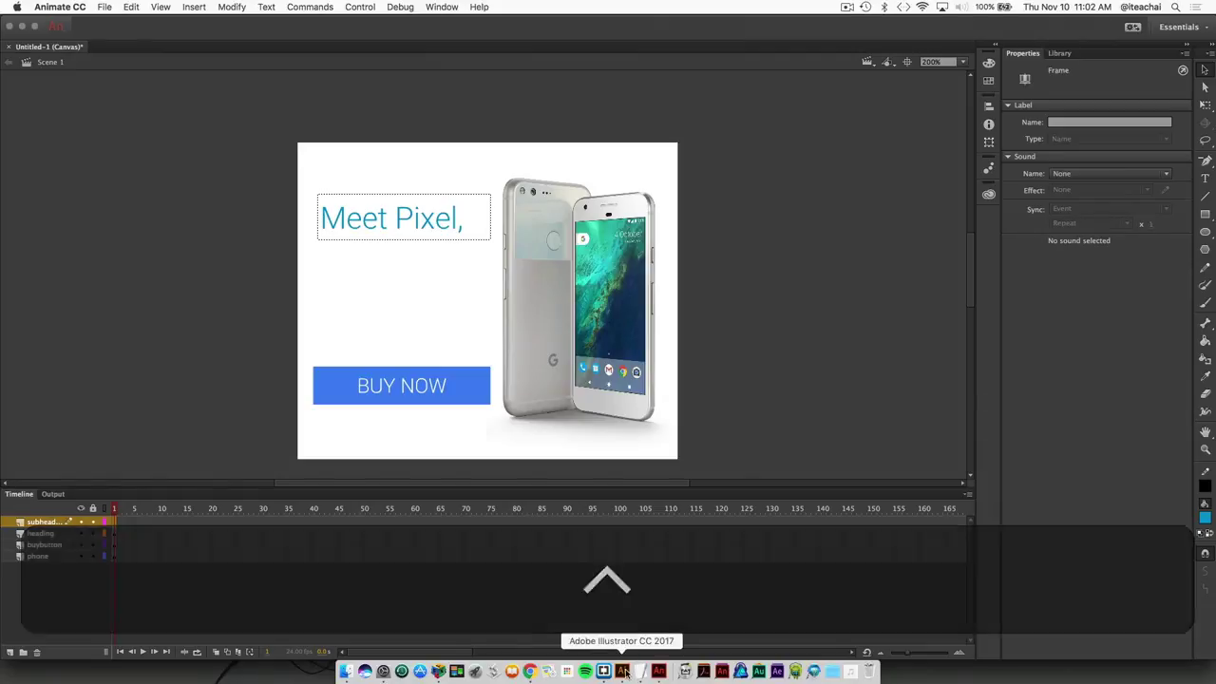
Copy the 'Phone by Google.' line from the Illustrator mockup
left_click(622, 670)
left_click(335, 284)
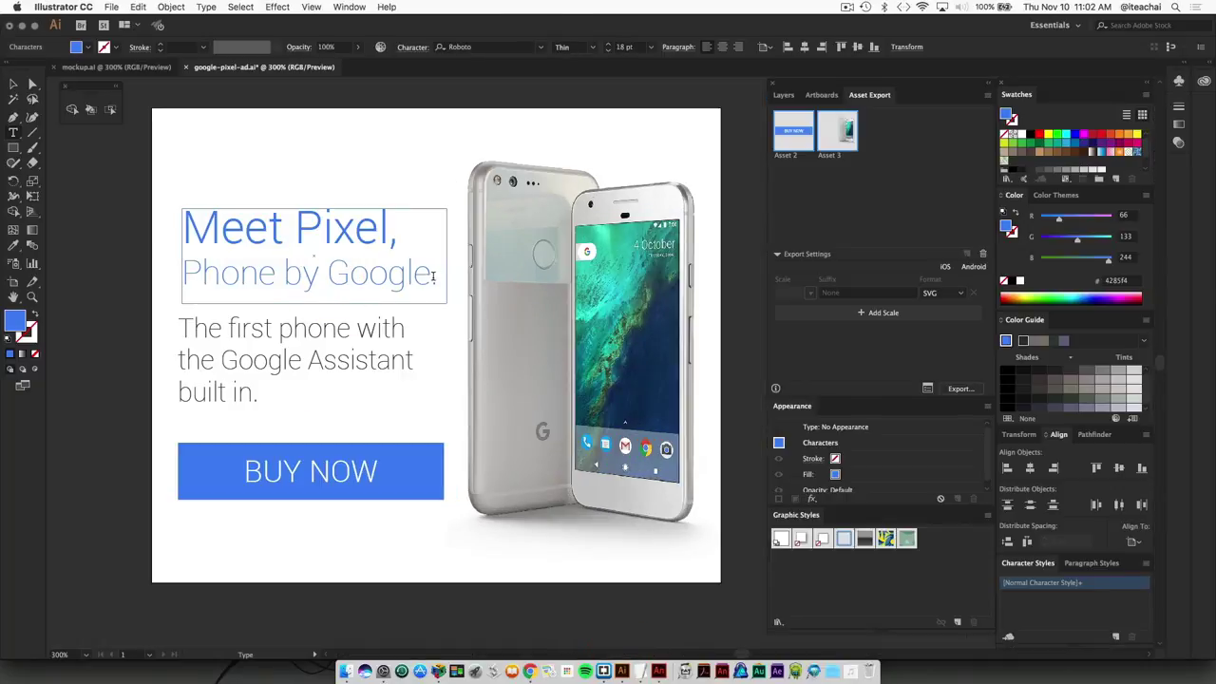
left_click_drag(437, 276, 182, 276)
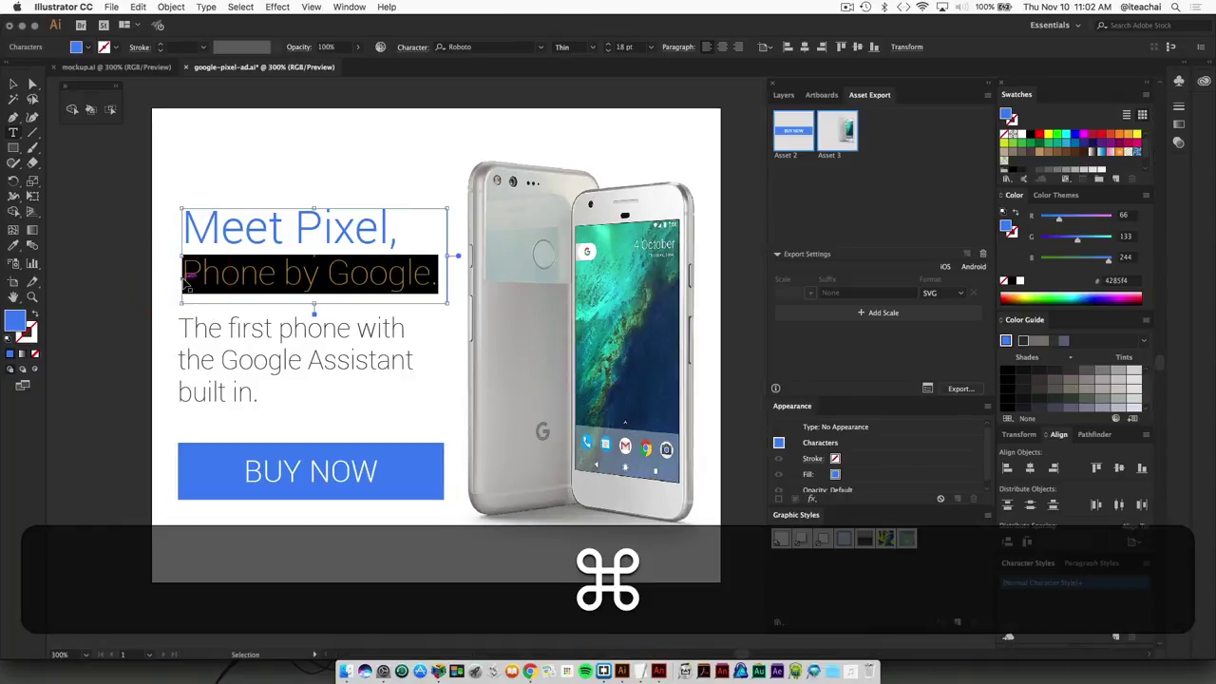
key("super+c")
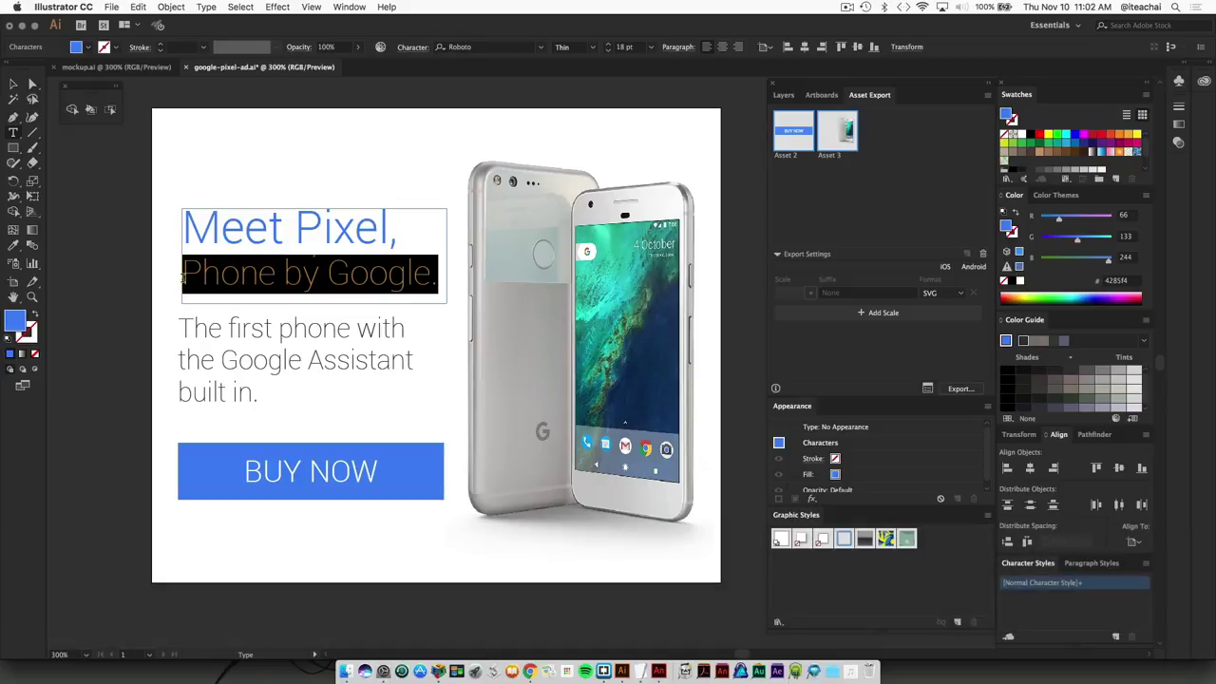
Paste the subheading into a new text box below the heading, adding a period
left_click(659, 672)
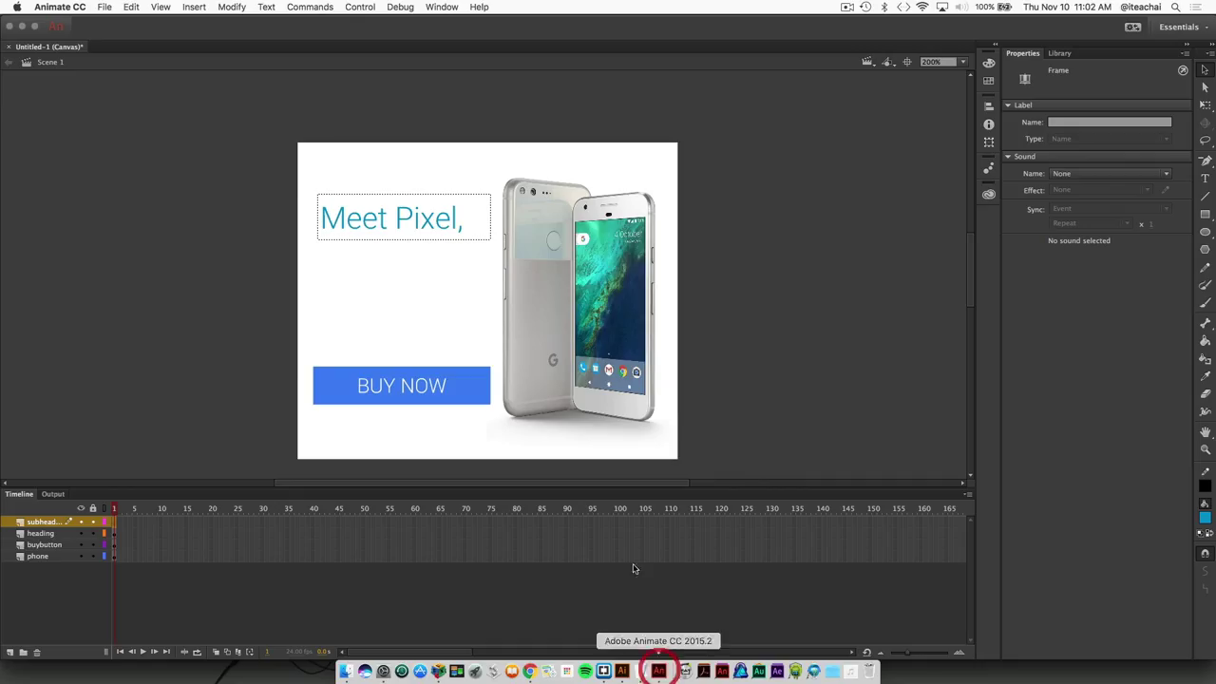
left_click(1205, 177)
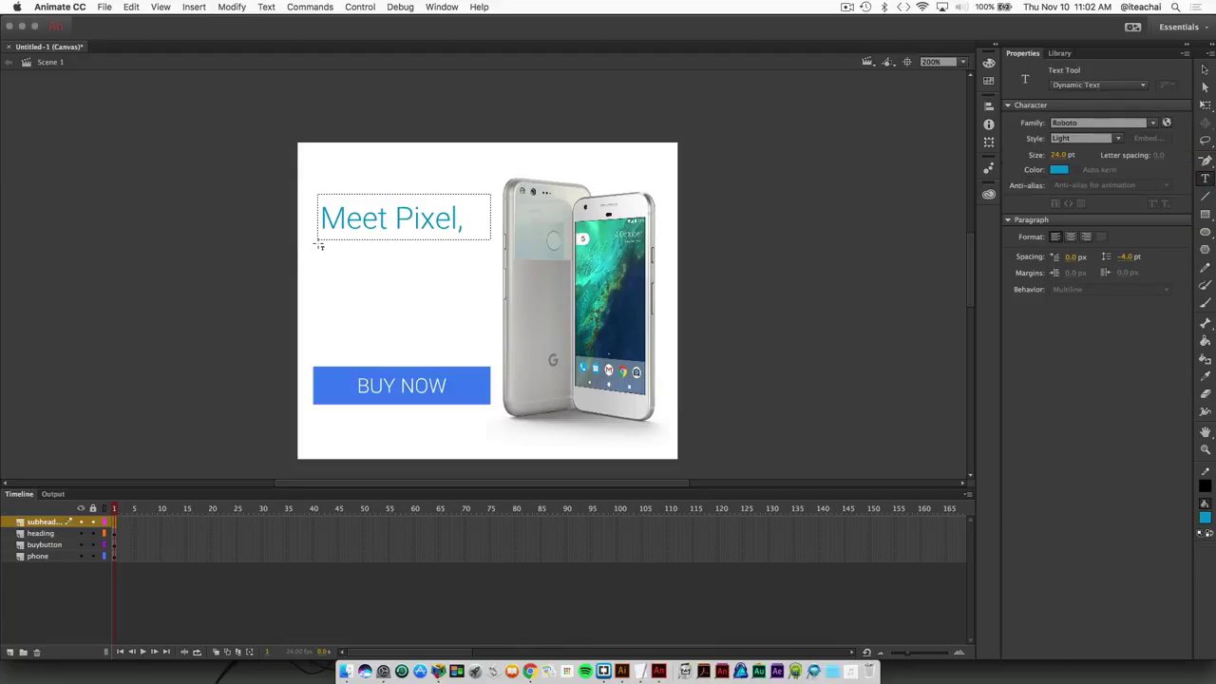
mouse_move(320, 245)
left_mouse_down()
mouse_move(493, 276)
mouse_move(307, 226)
left_mouse_up()
key("cmd+v")
type(".")
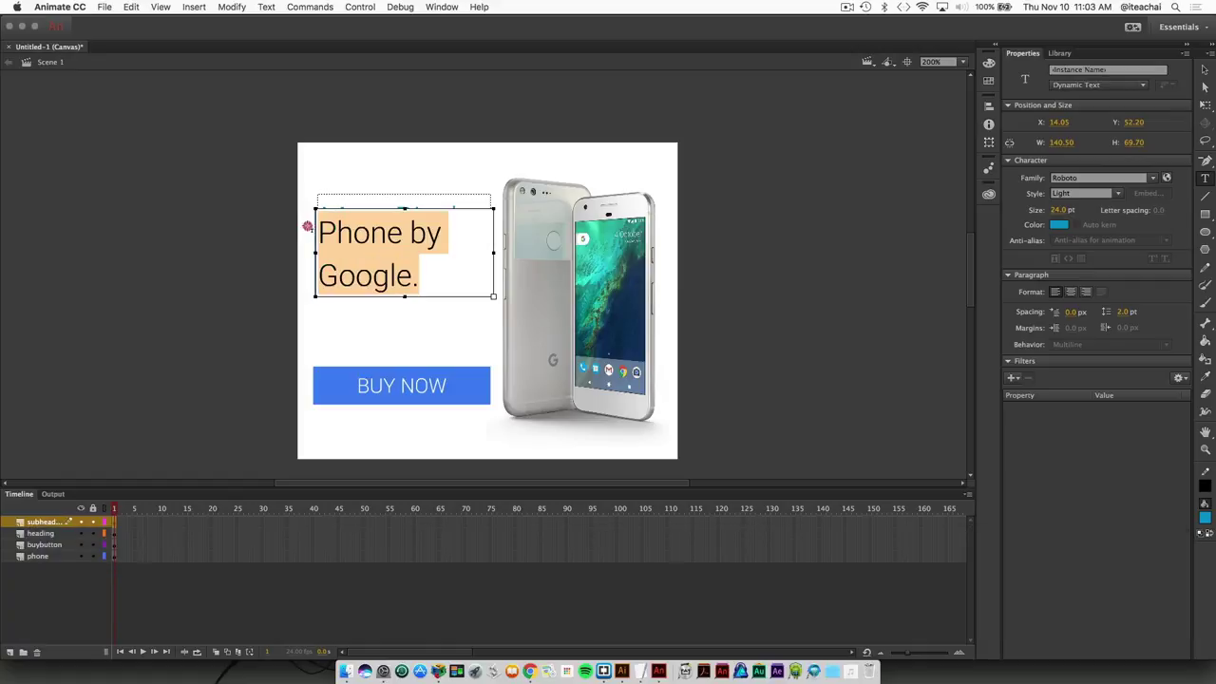
Set the subheading font to Roboto Thin at 18 pt
left_click(1119, 193)
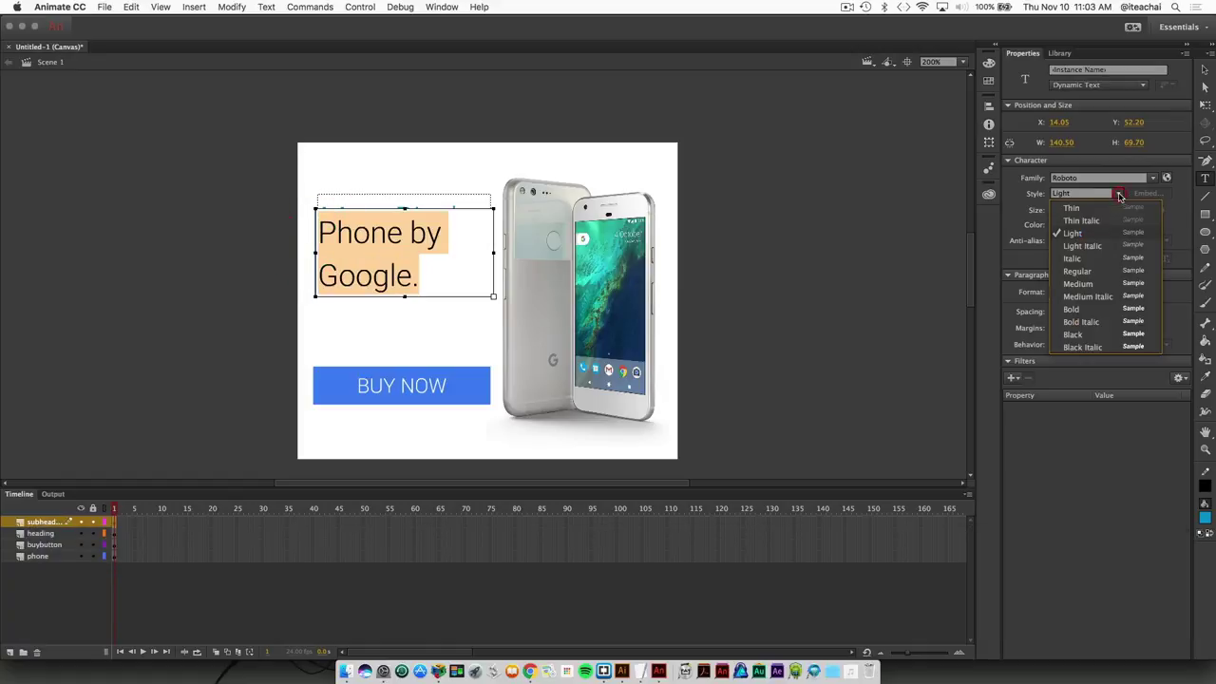
left_click(1072, 207)
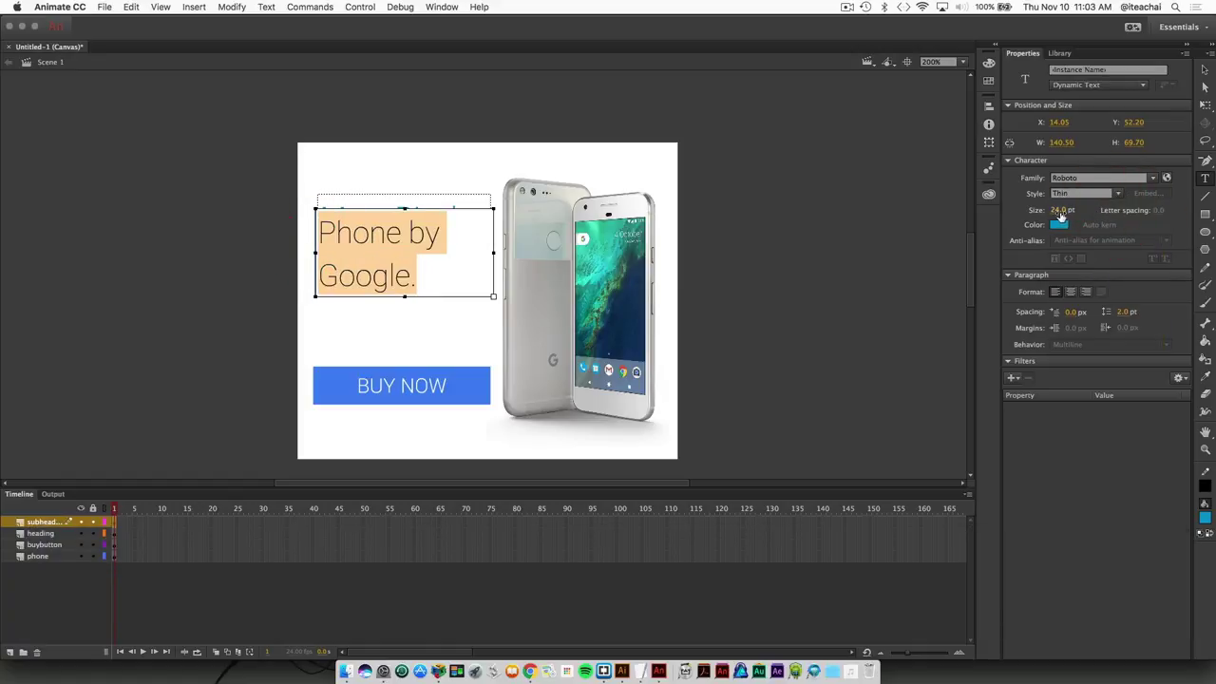
left_click_drag(1061, 217, 1054, 215)
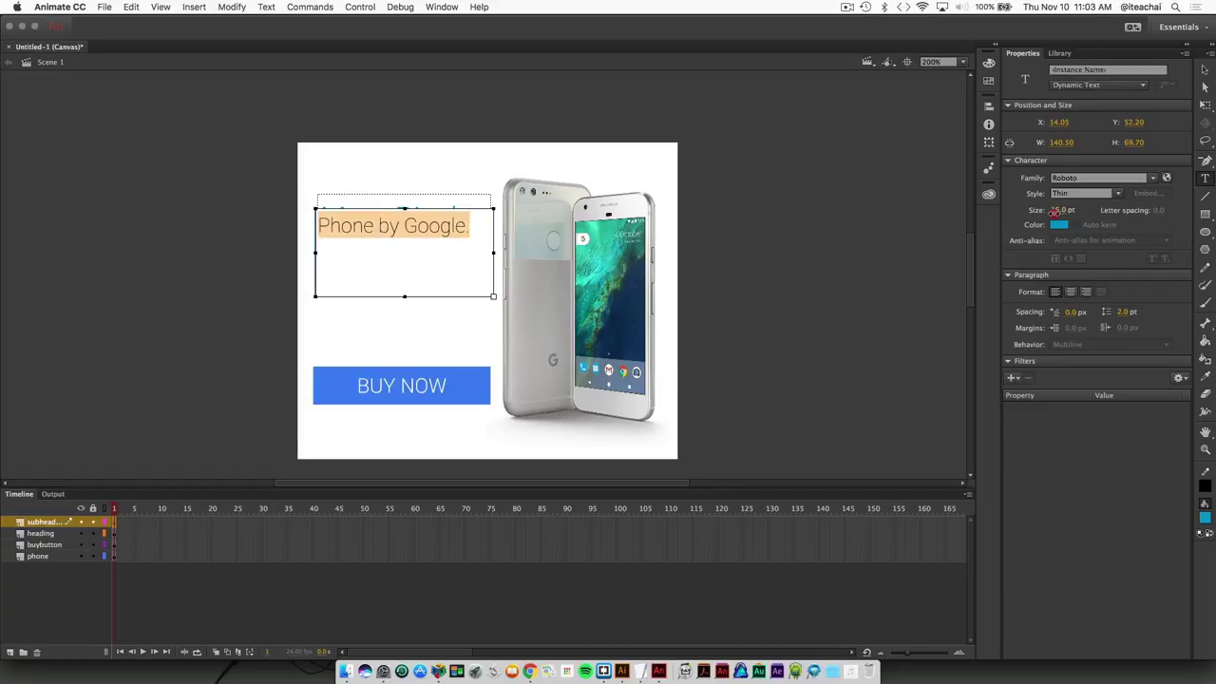
left_click(1054, 213)
type("18")
key("Return")
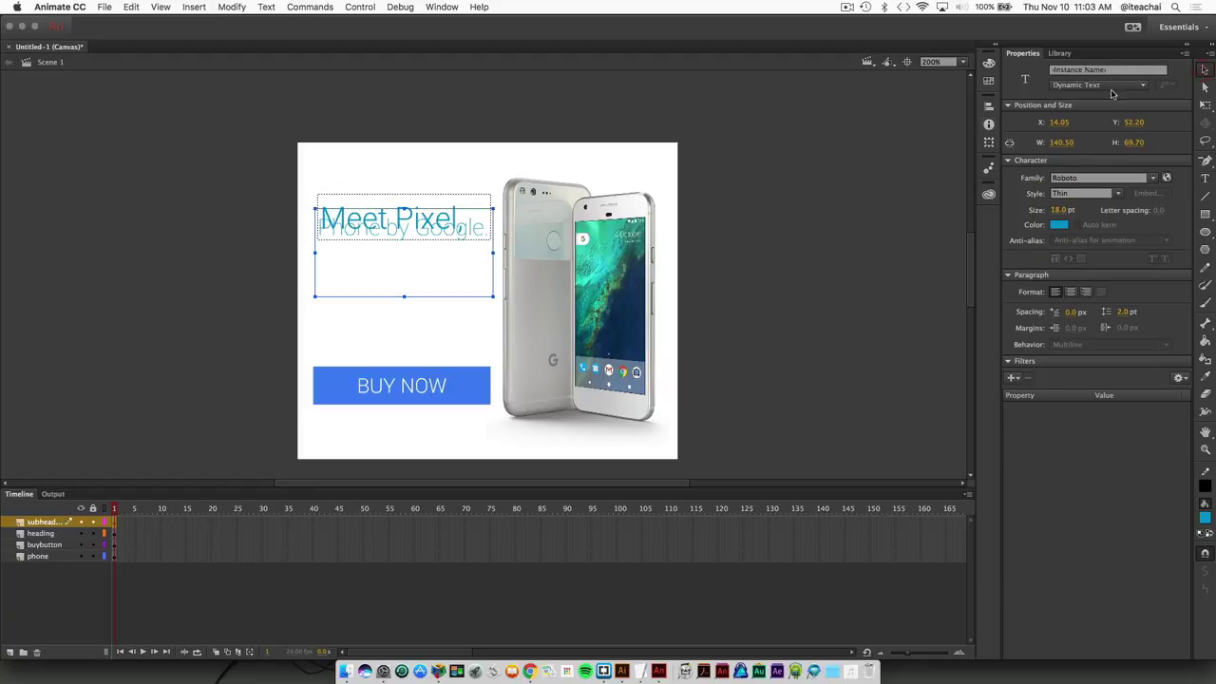
Shrink the subheading box and nudge it directly beneath 'Meet Pixel,'
left_click(1204, 70)
left_click_drag(468, 237, 475, 269)
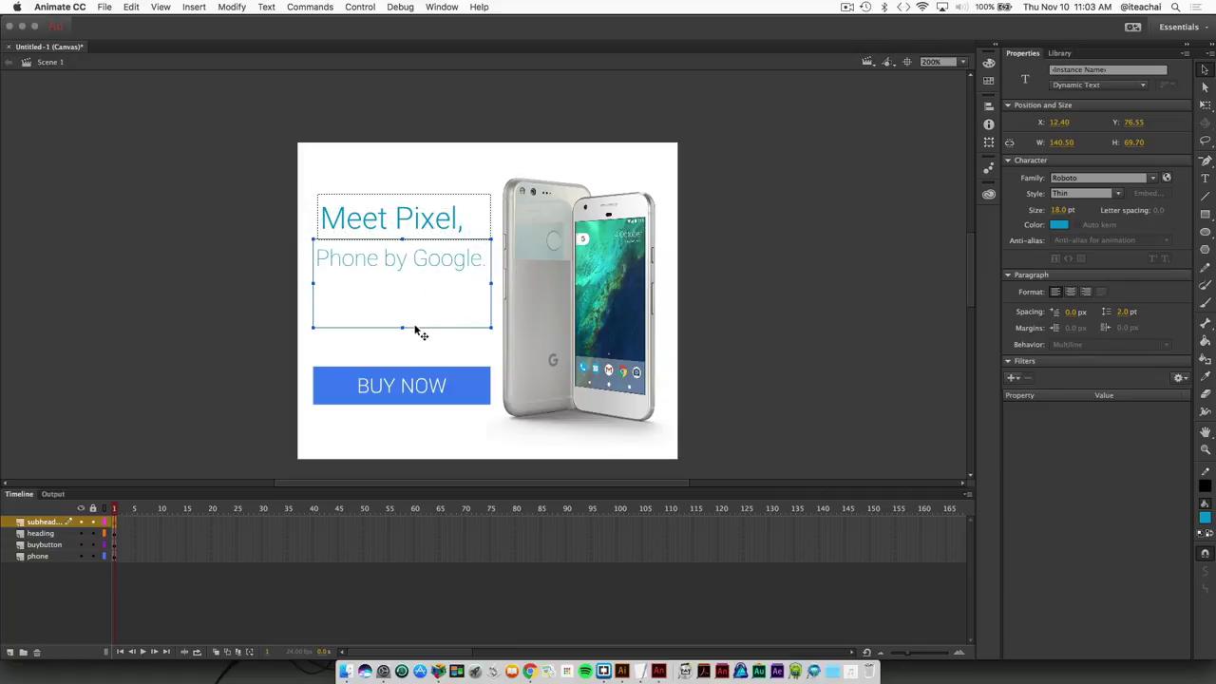
left_click_drag(402, 328, 410, 275)
key("Right")
key("Right")
key("Right")
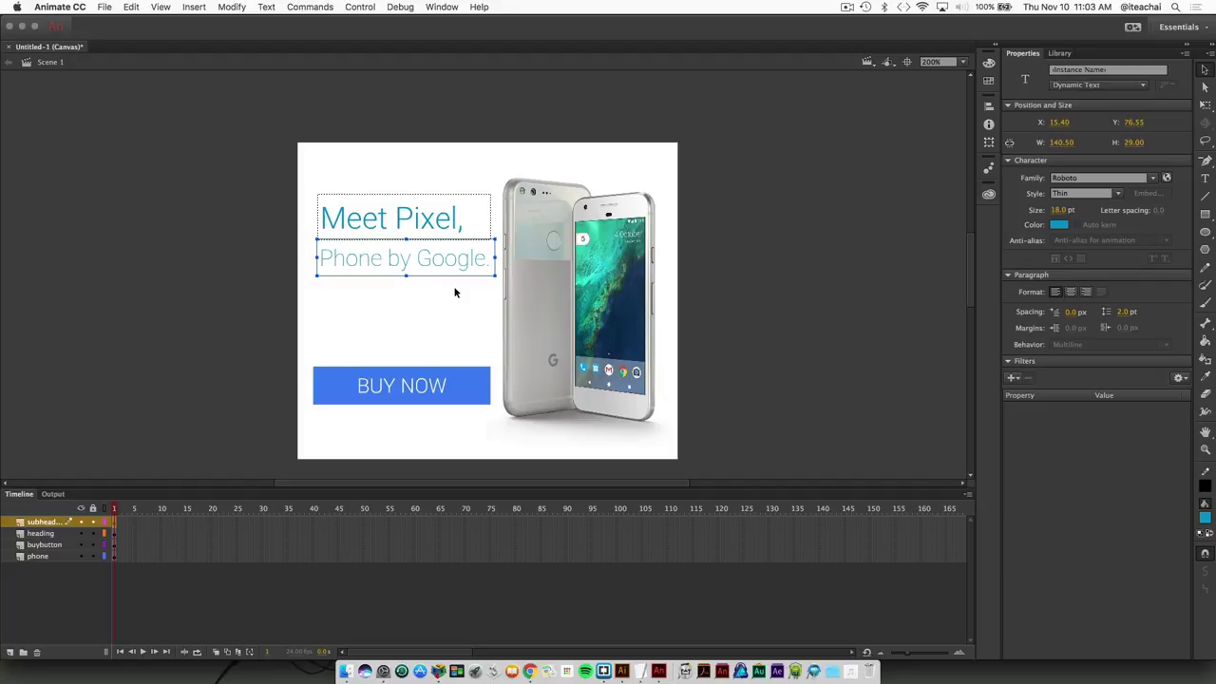
key("shift+Up")
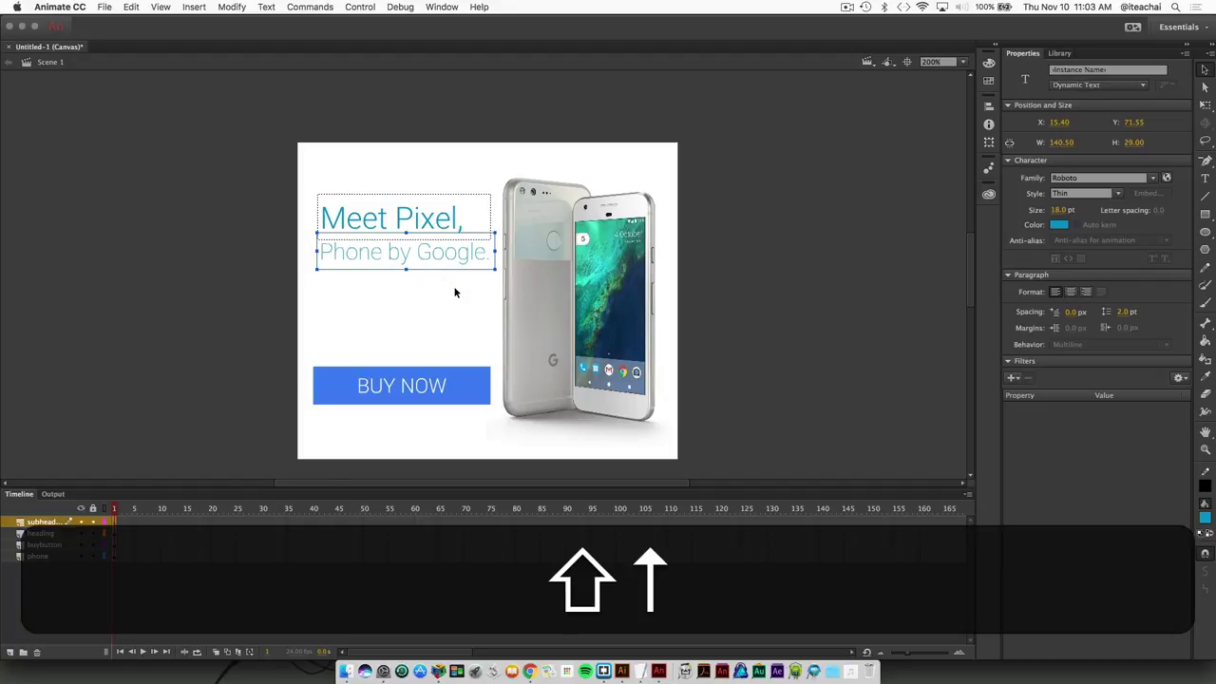
key("shift+Up")
key("shift+Down")
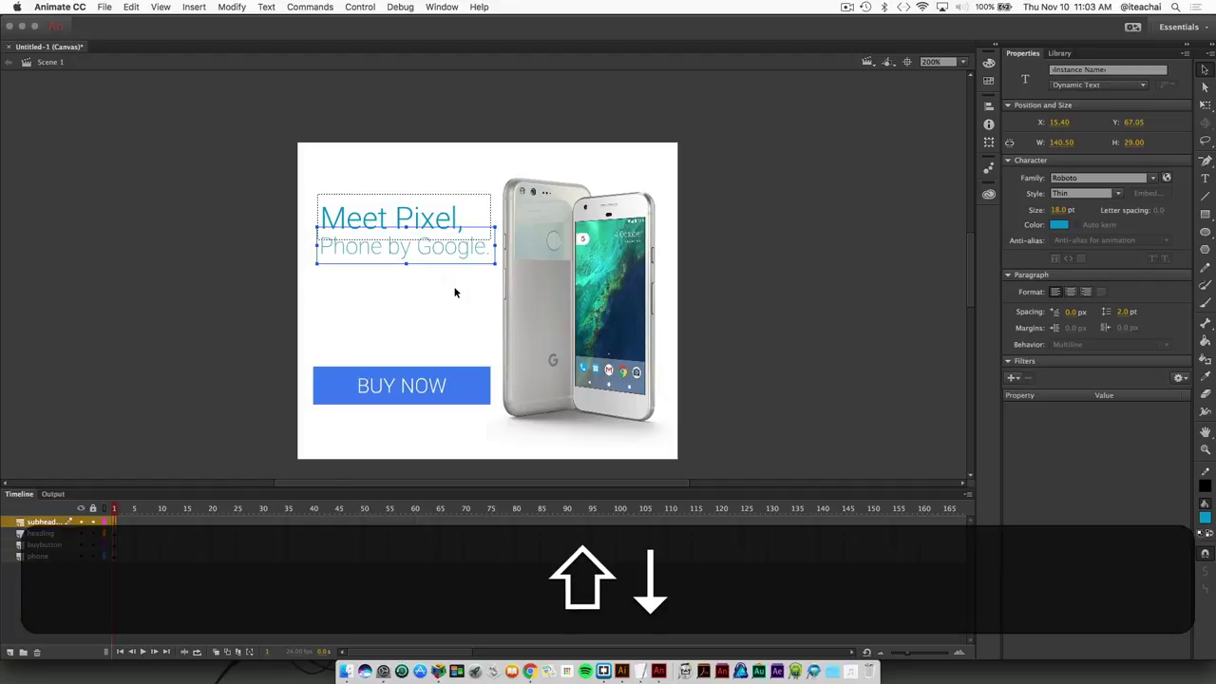
left_click(483, 160)
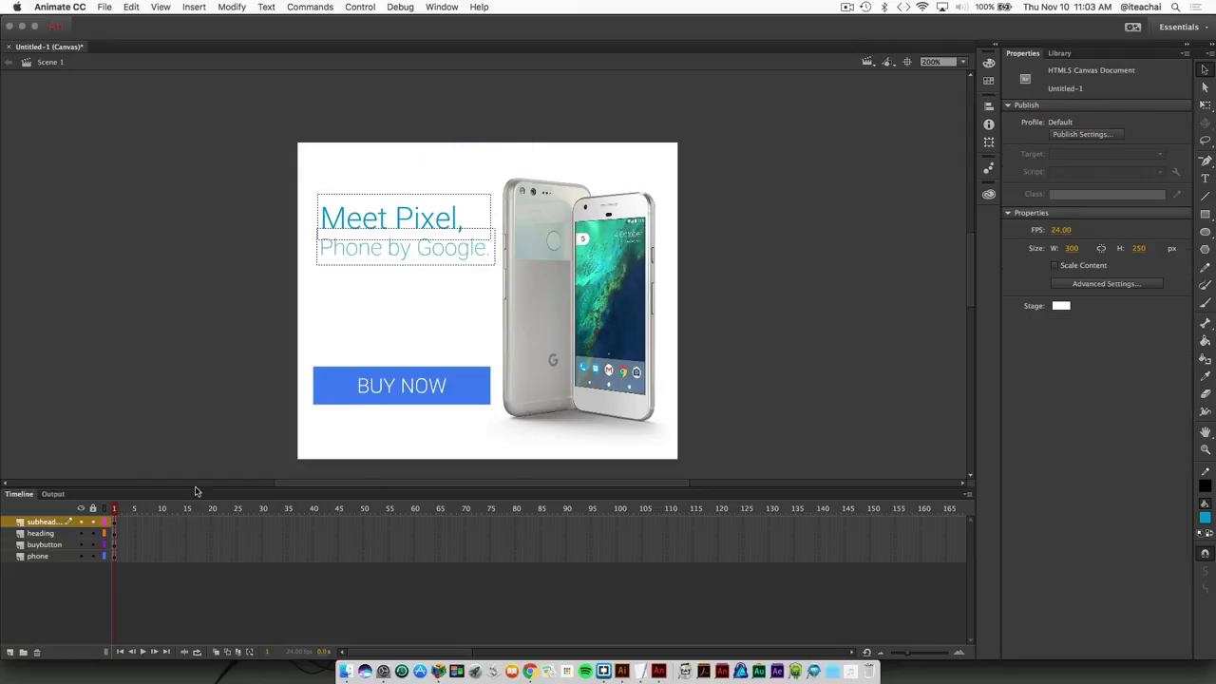
Add a new top layer named 'text'
key("ctrl")
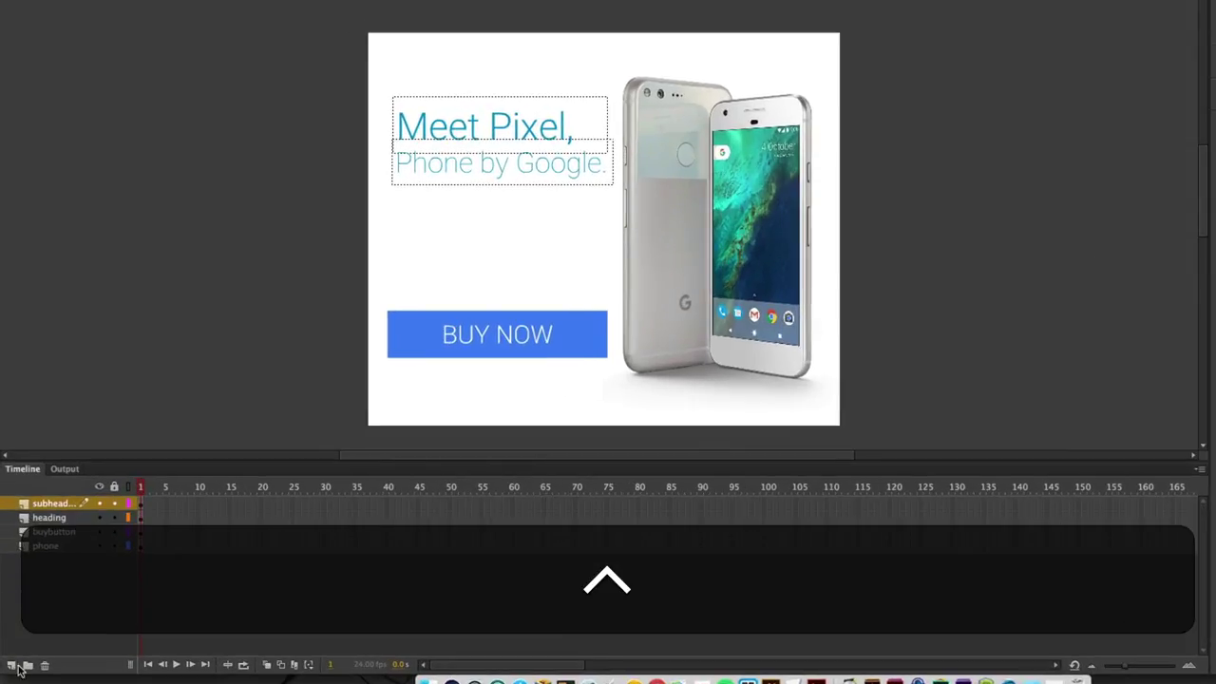
left_click(12, 667)
double_click(43, 503)
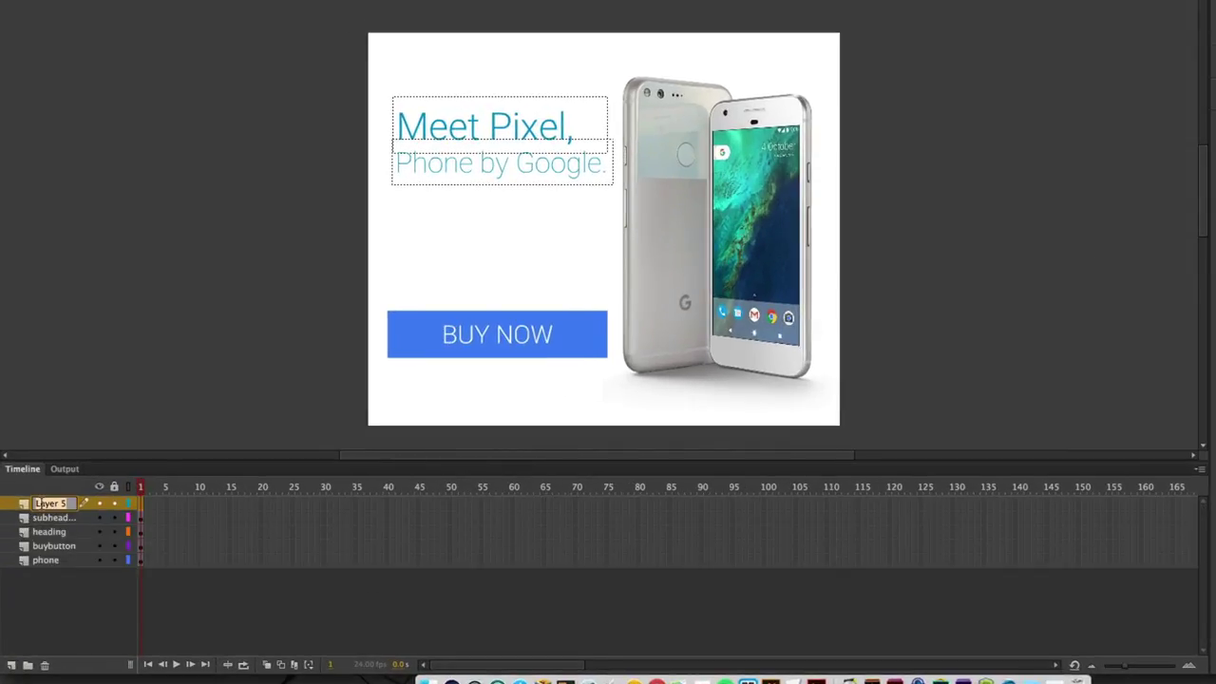
type("text")
key("Return")
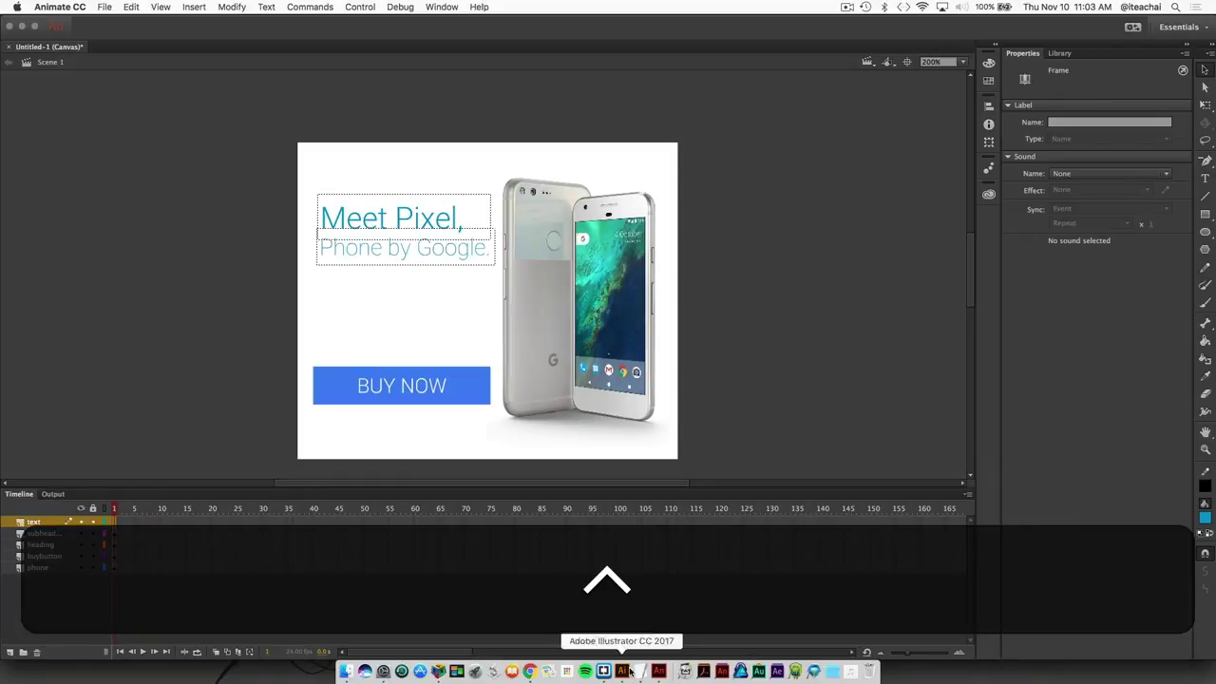
Copy the body paragraph from the Illustrator mockup and return to the Animate banner
left_click(622, 670)
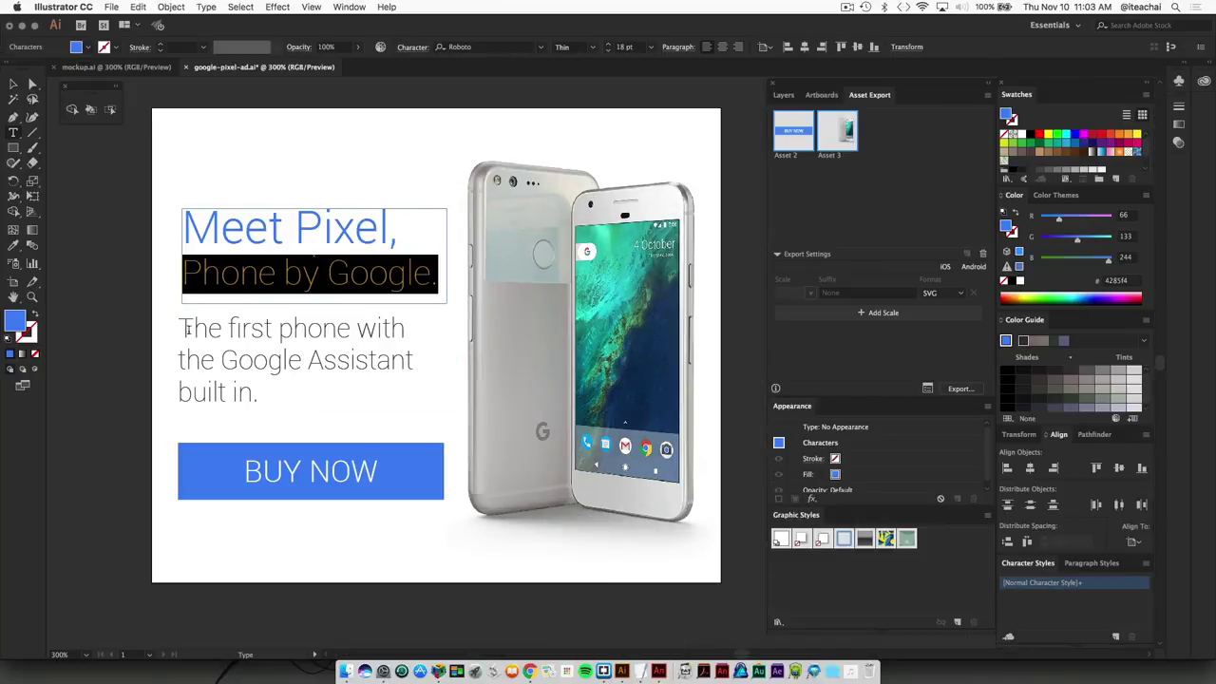
left_click_drag(183, 328, 257, 393)
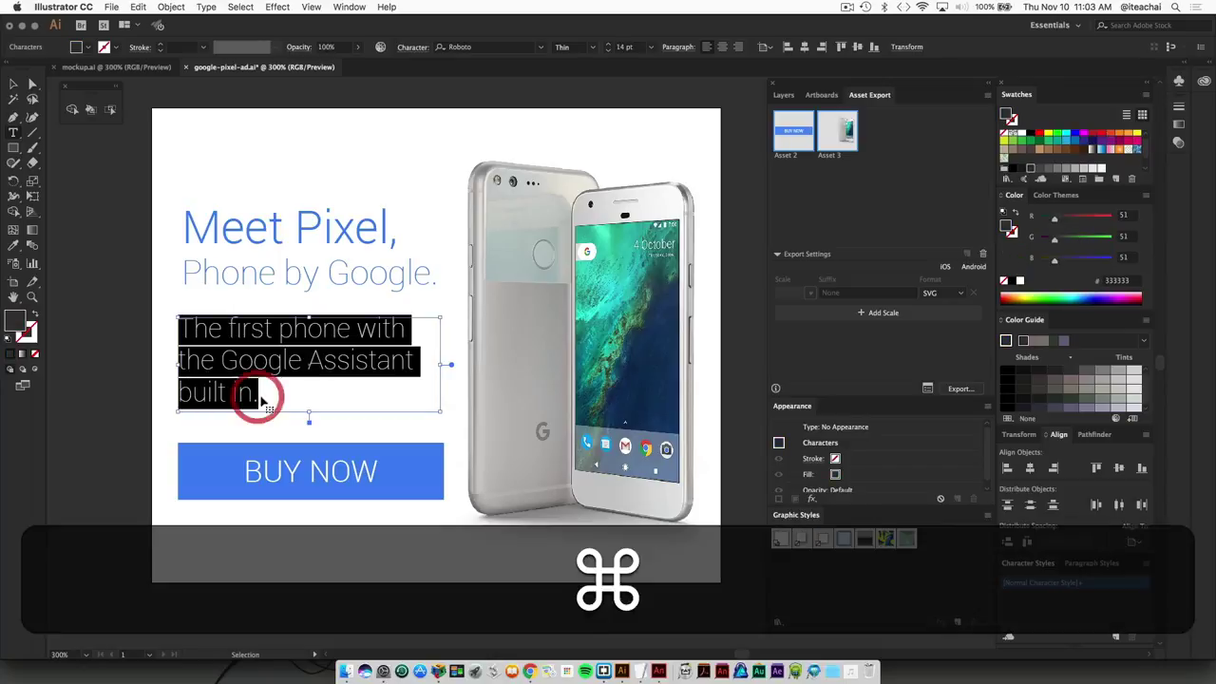
key("super+c")
left_click(659, 672)
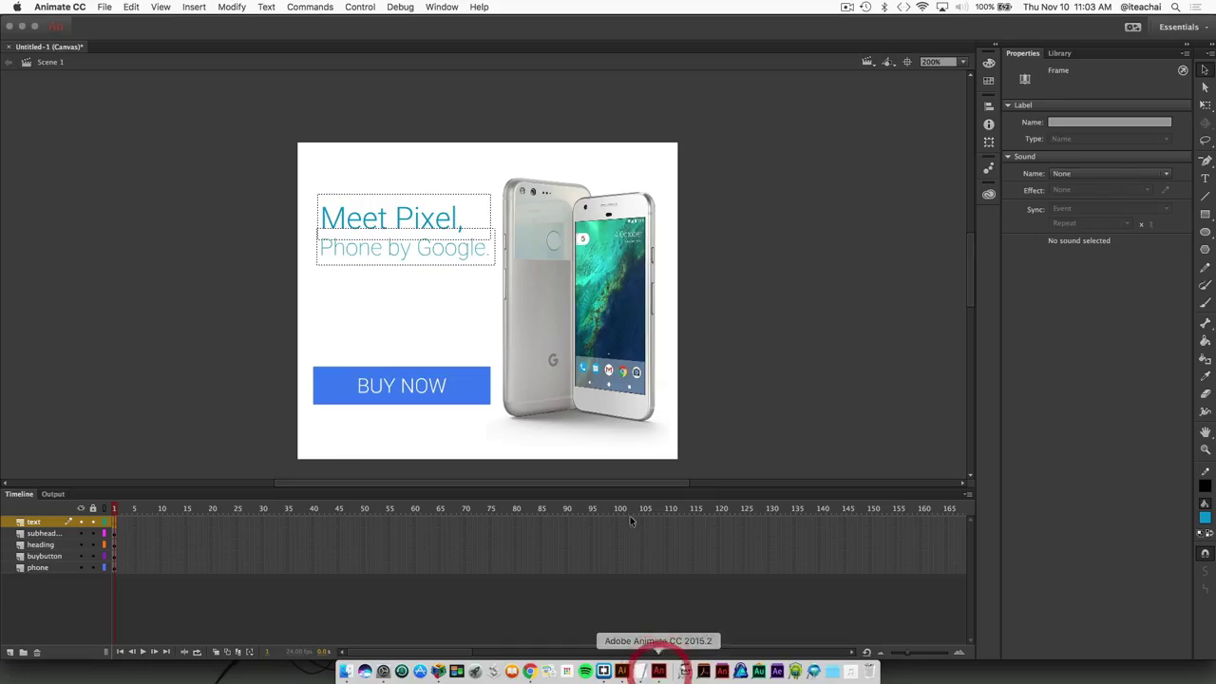
Paste the body copy into a new text box below the subheading, set to 16 pt dark grey
left_click(1204, 177)
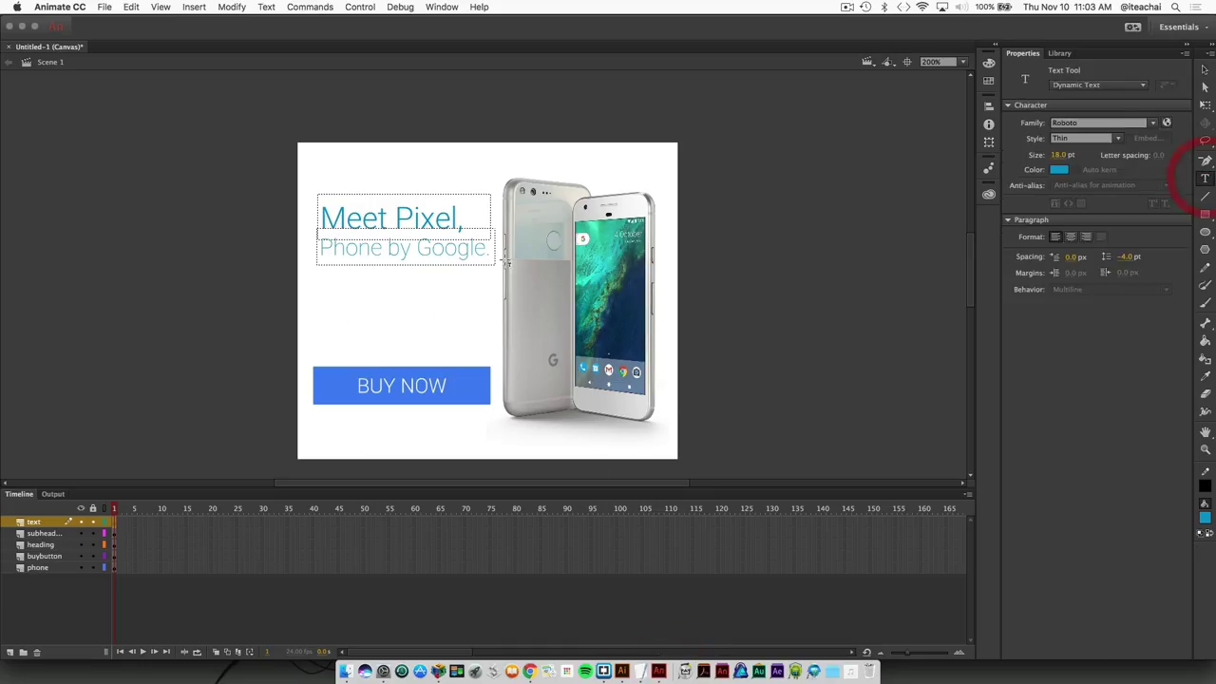
mouse_move(316, 251)
left_mouse_down()
mouse_move(465, 326)
mouse_move(494, 323)
mouse_move(320, 271)
left_mouse_up()
key("super+v")
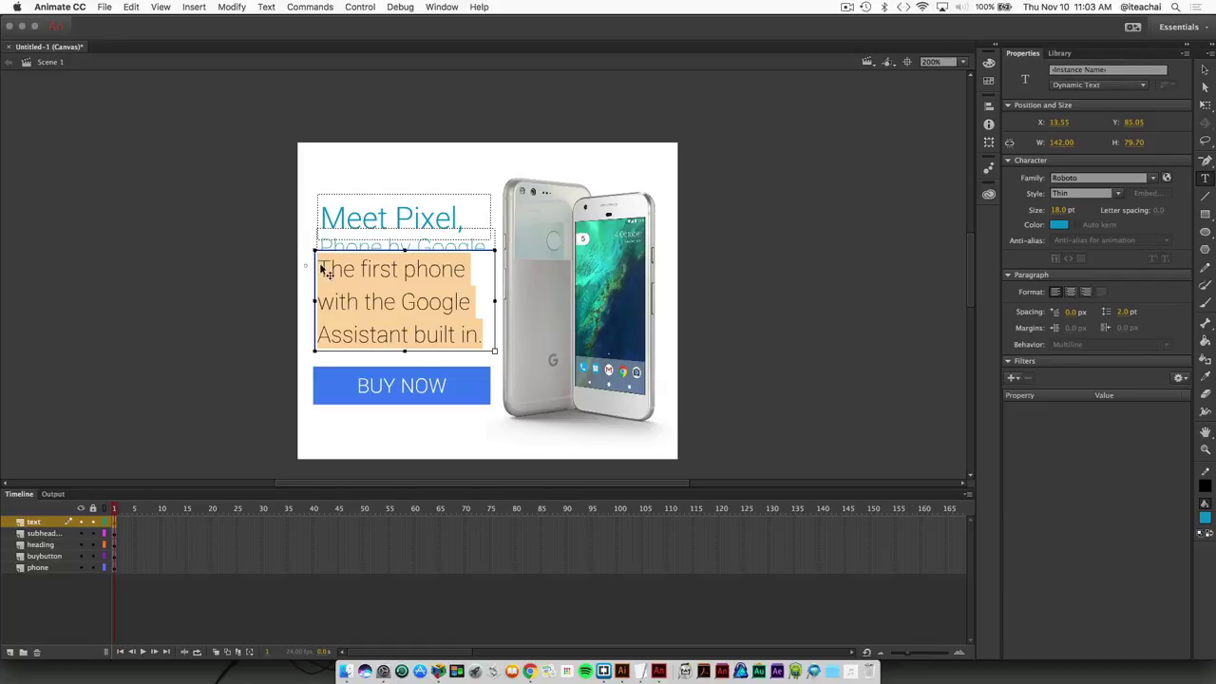
left_click_drag(1058, 210, 1058, 211)
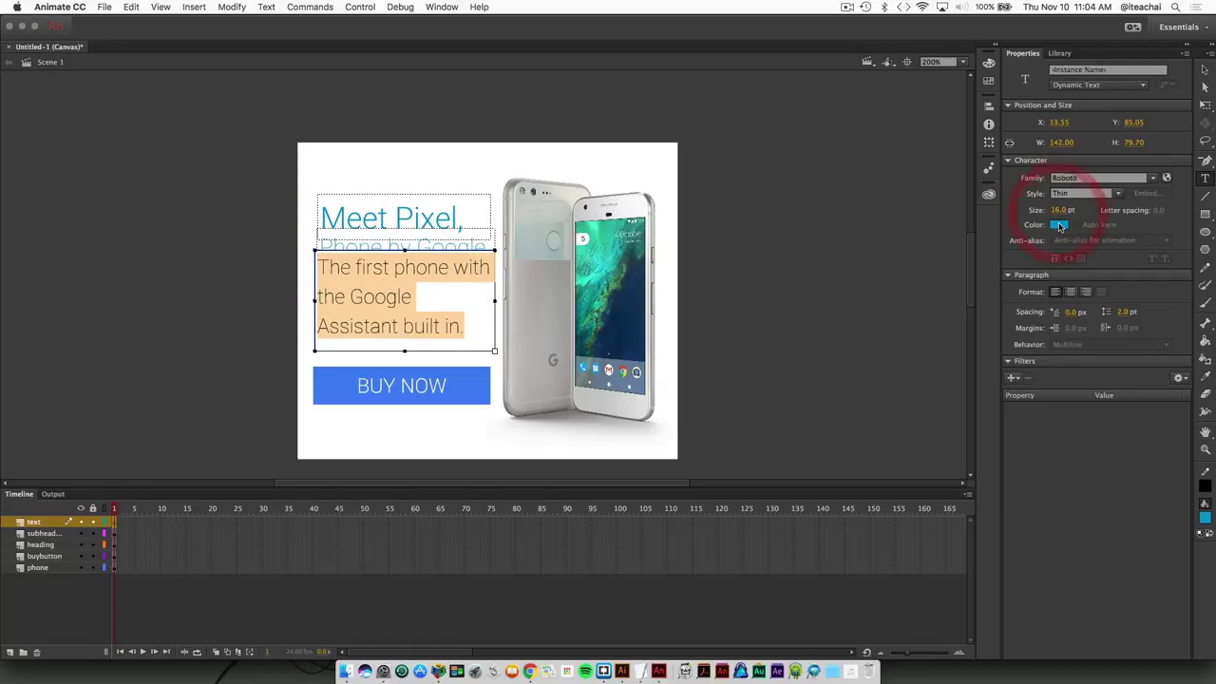
left_click(1059, 224)
left_click(874, 271)
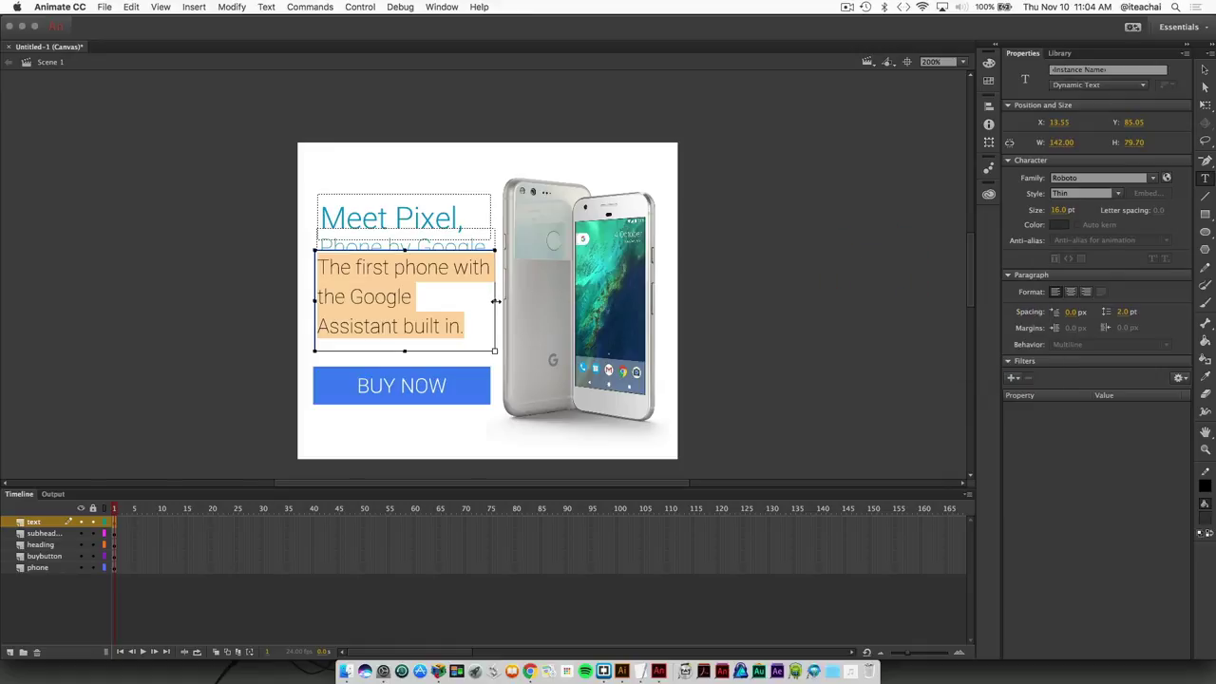
Widen the body text box so 'Assistant' fits line two, lower it, and select its text
left_click_drag(497, 301, 501, 299)
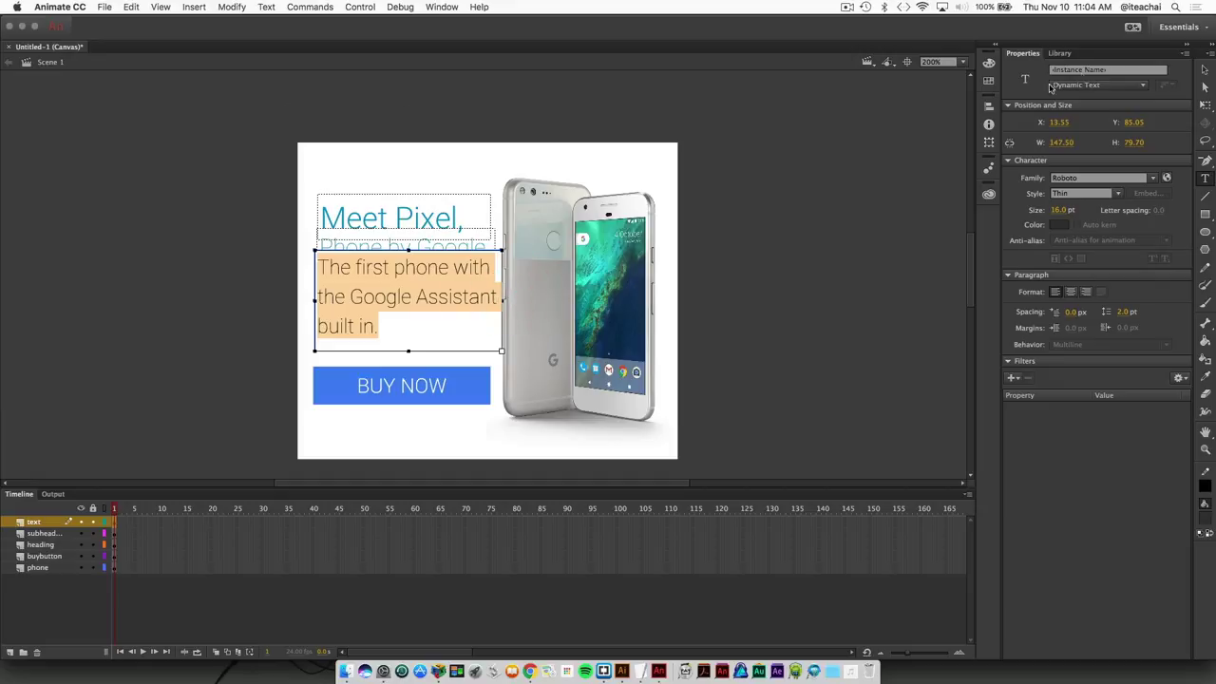
left_click(1205, 69)
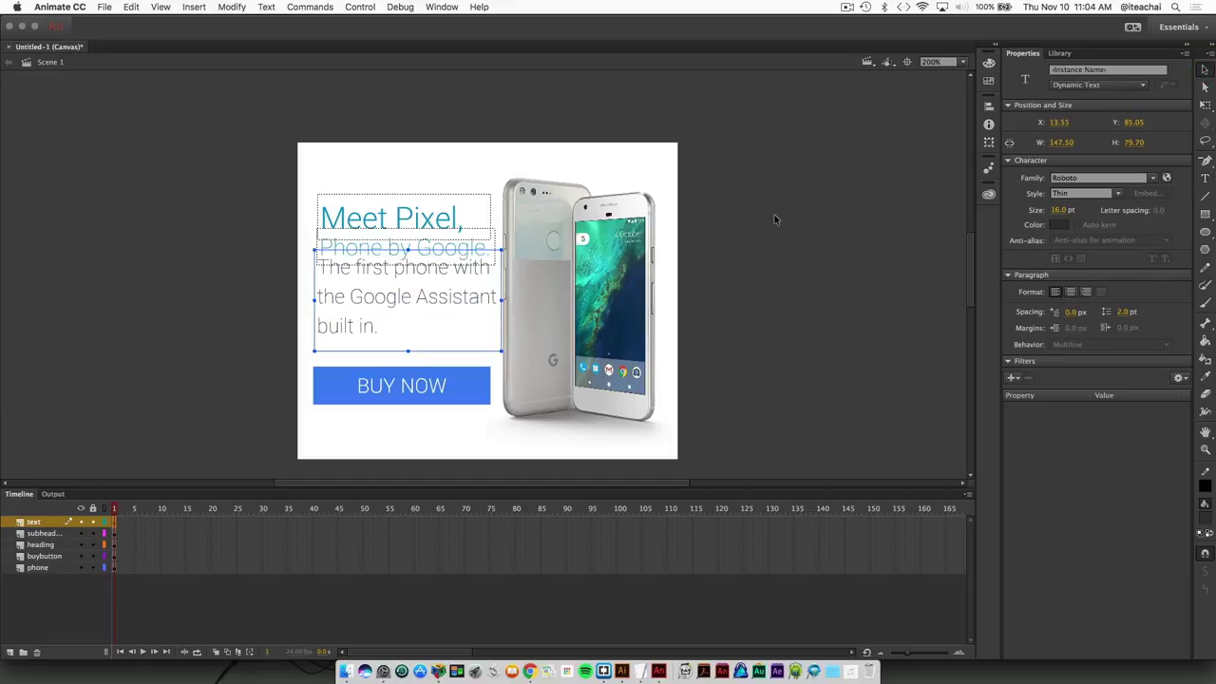
key("shift+Down")
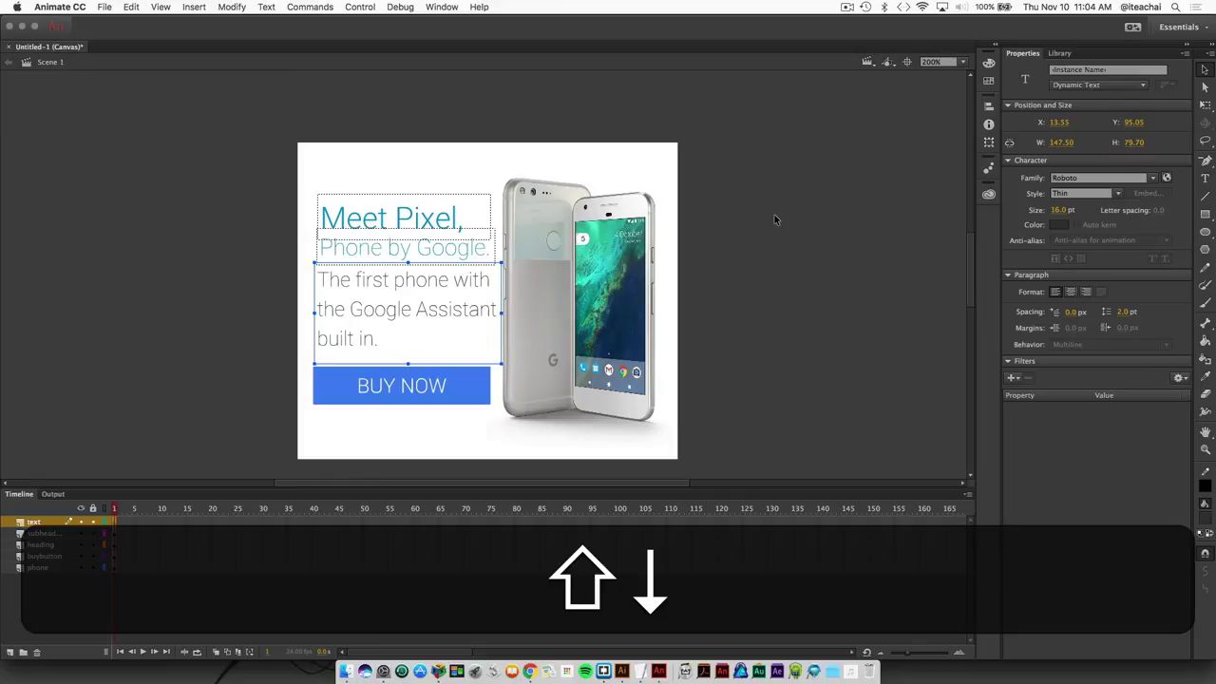
key("shift+Down")
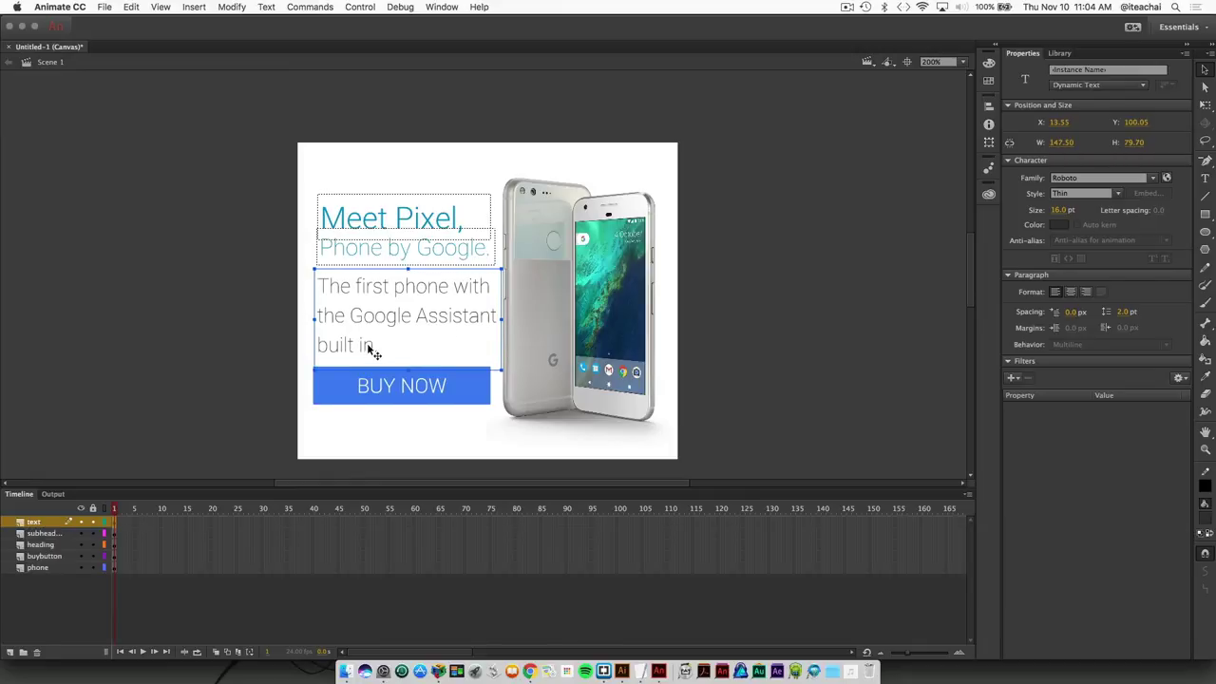
double_click(367, 344)
left_click_drag(373, 345, 310, 279)
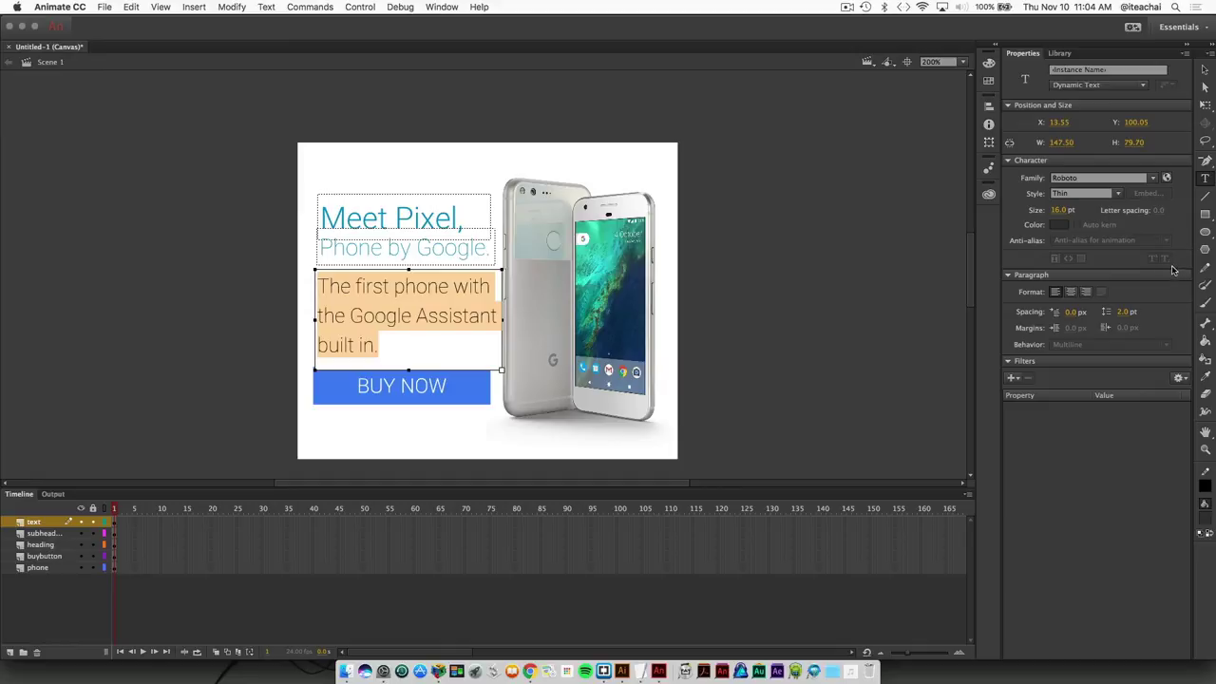
key("ctrl")
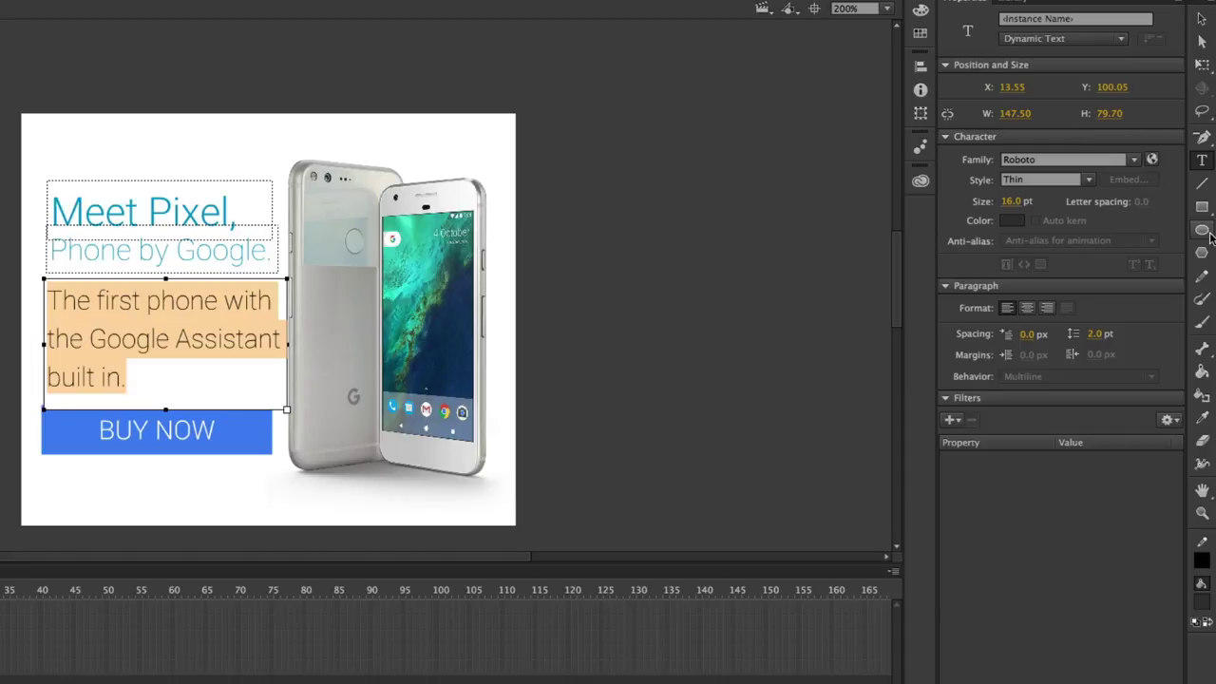
Set the body text's line spacing to -4.0 pt
left_click(1092, 334)
left_click_drag(1092, 335, 1083, 334)
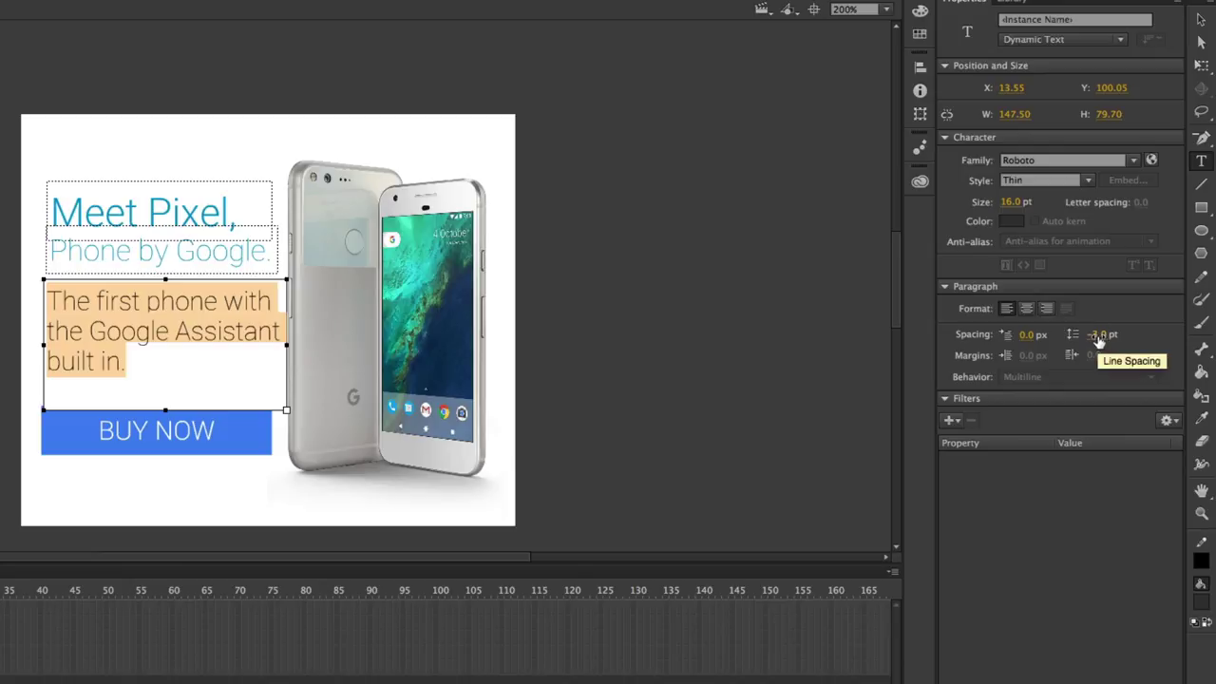
left_click(1097, 335)
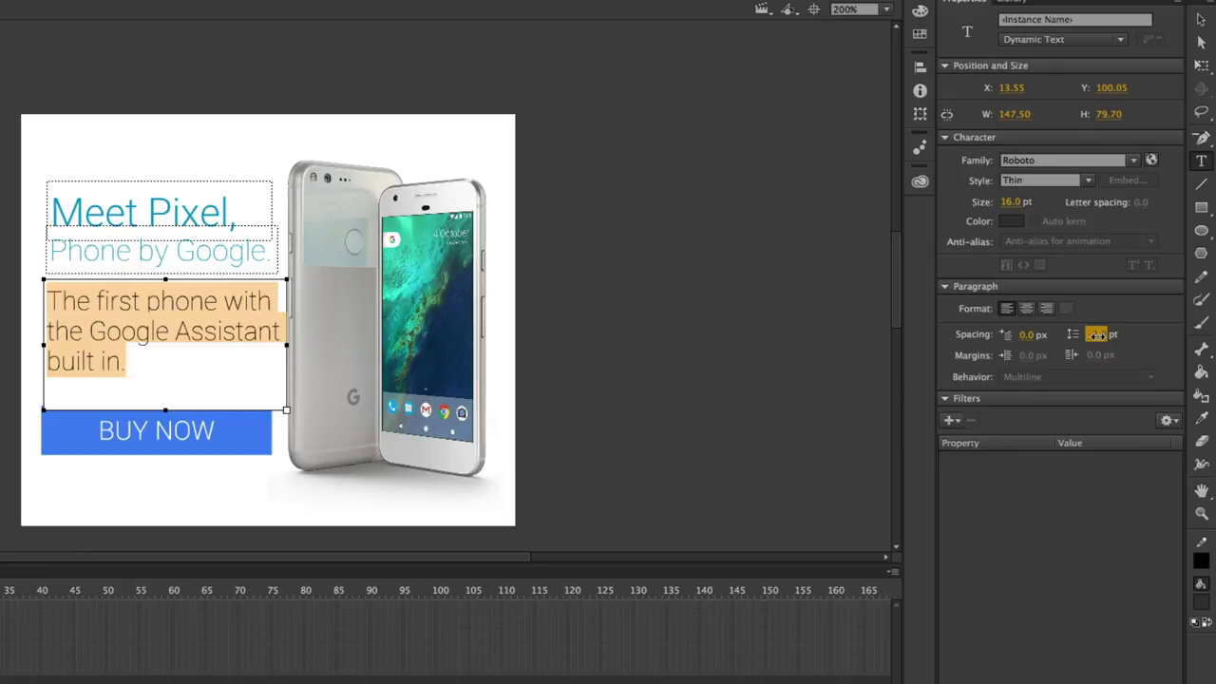
type("-4")
key("Return")
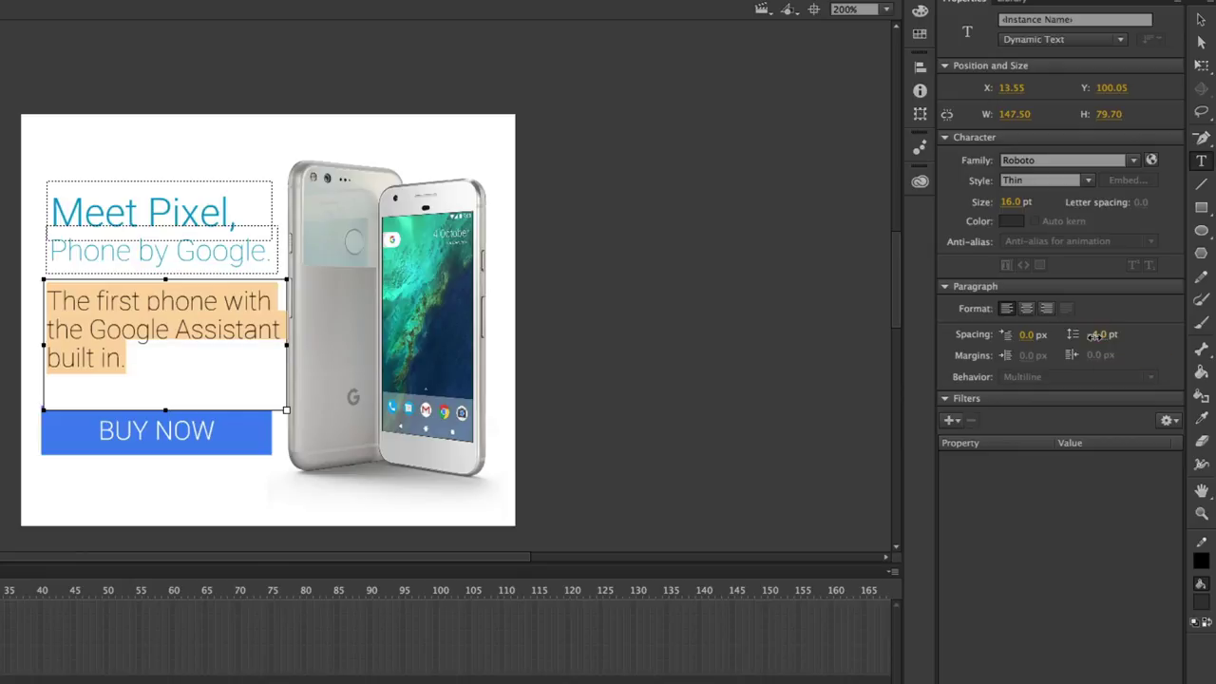
Shrink the body text box to fit its three lines (147.50 × 60.50)
left_click(122, 329)
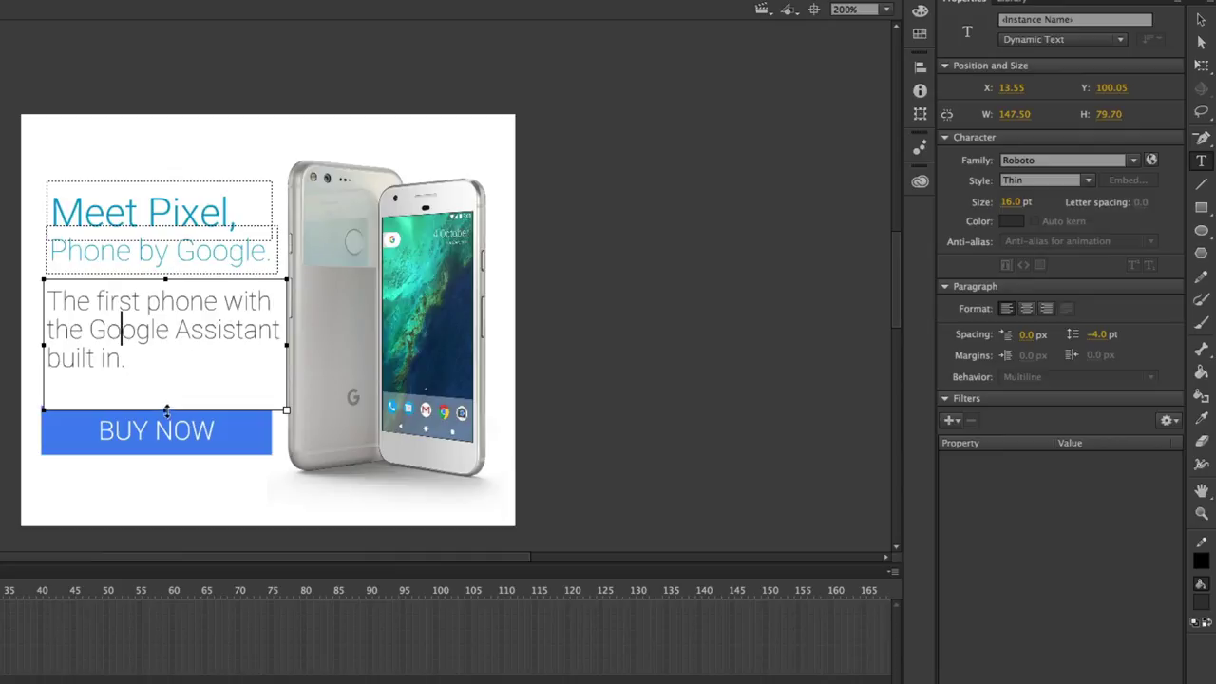
left_click_drag(166, 413, 167, 378)
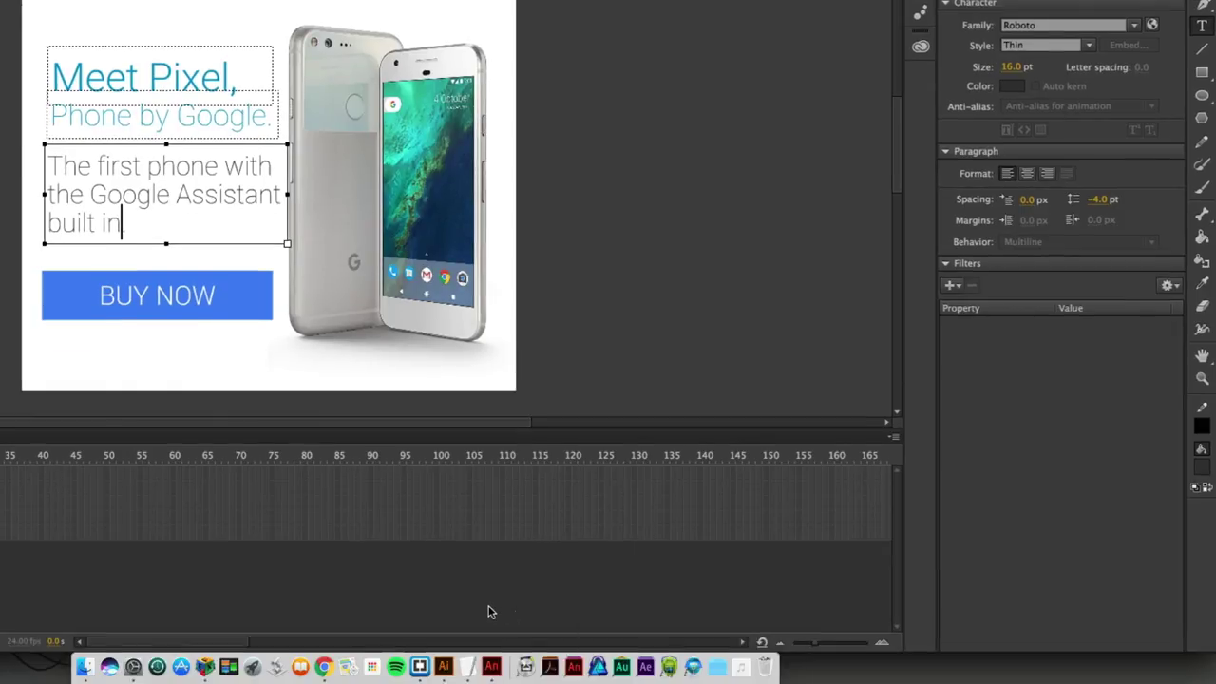
type(".")
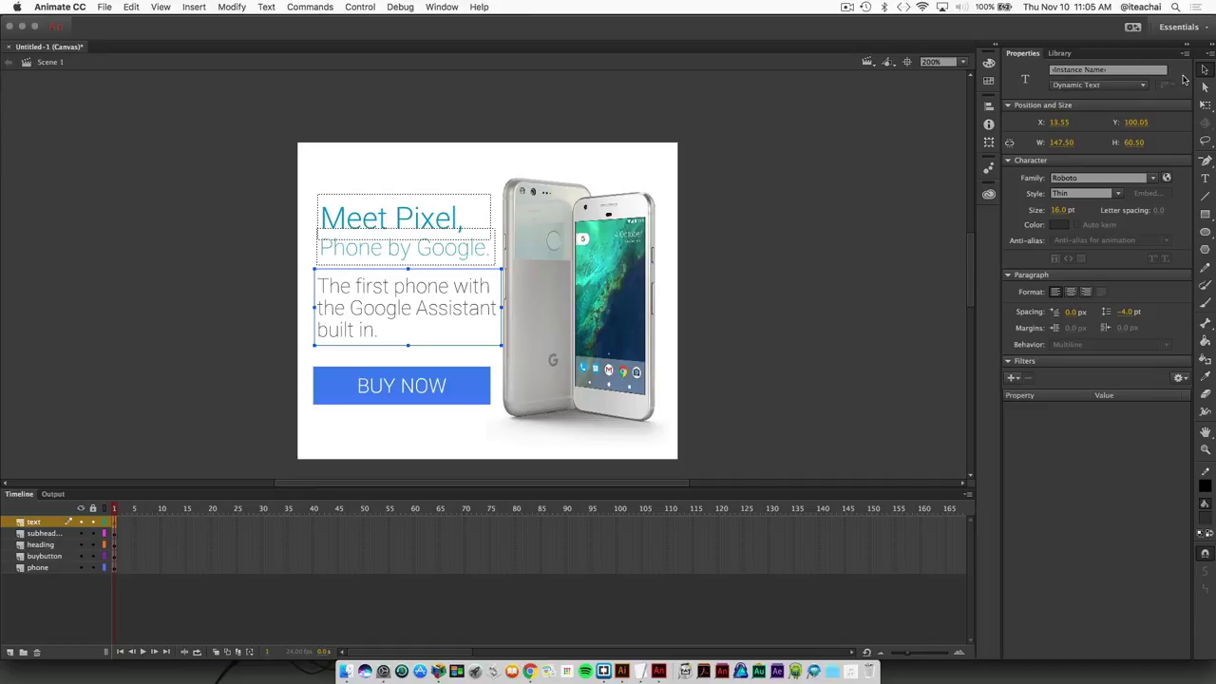
Nudge the body text down, the heading and subheading left, and the phone right to X 8.40
key("Down")
key("Down")
key("Down")
key("Down")
key("Down")
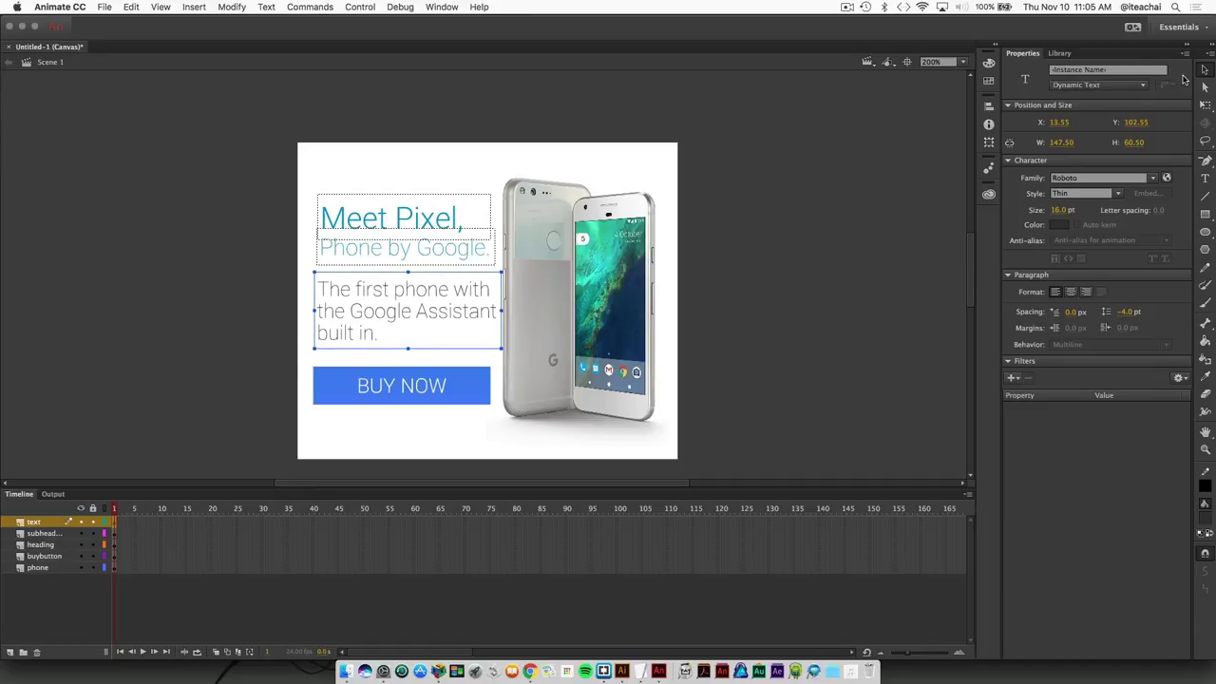
key("Down")
key("Down")
key("Down")
key("Down")
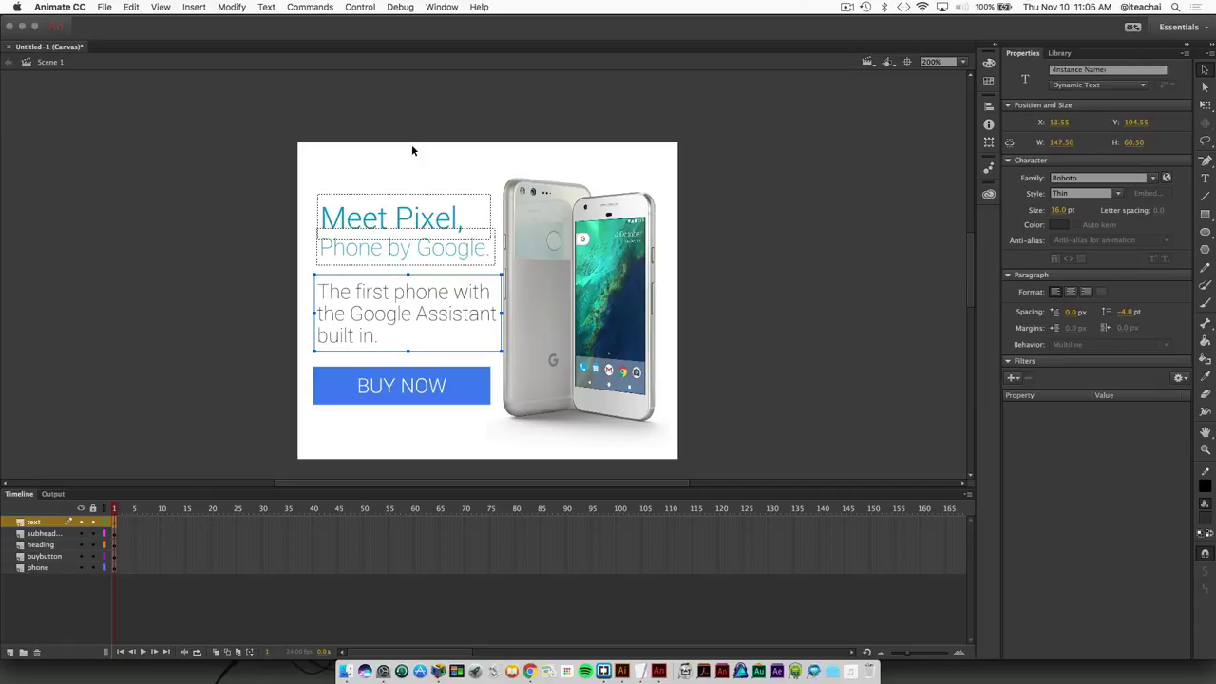
left_click_drag(283, 178, 356, 259)
key("Left")
key("Left")
key("Left")
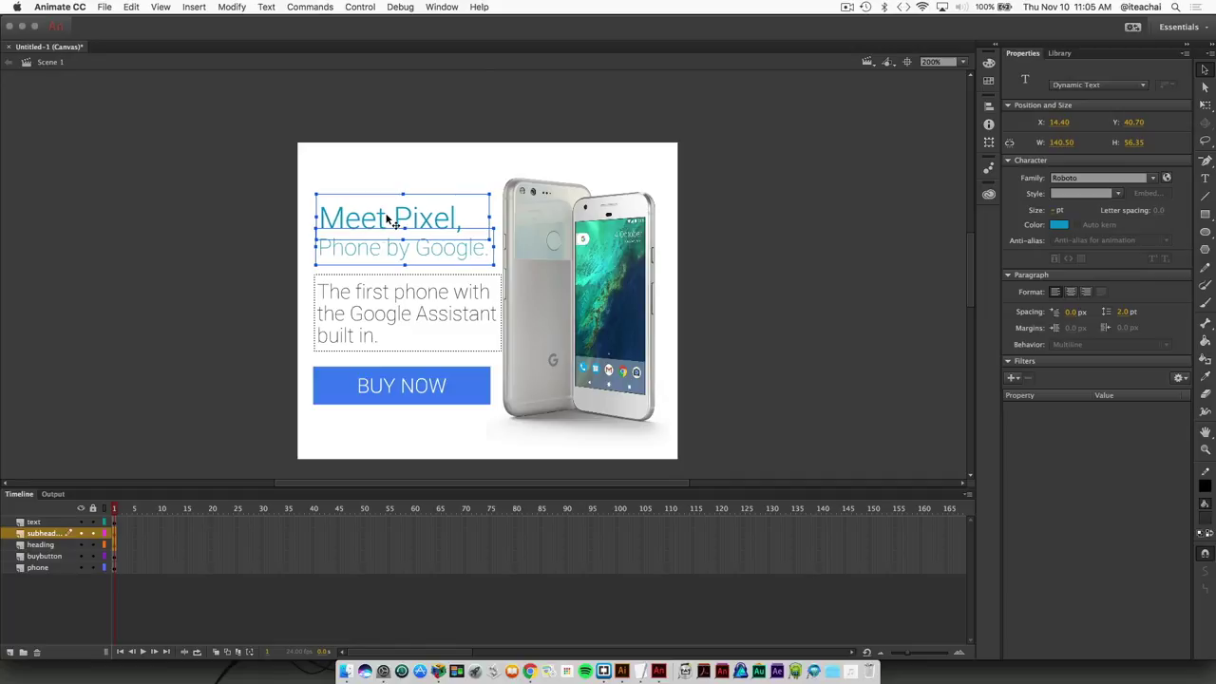
left_click(619, 295)
key("Right")
key("Right")
key("Right")
key("Right")
key("Right")
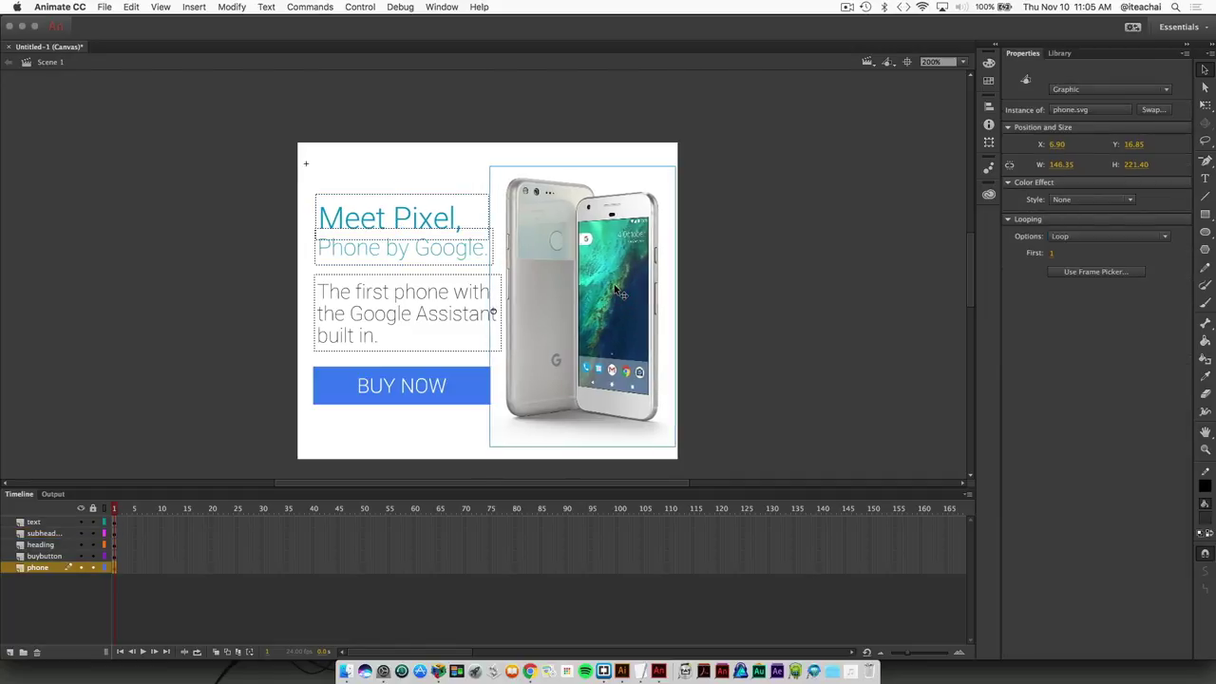
key("Right")
key("Right")
key("Right")
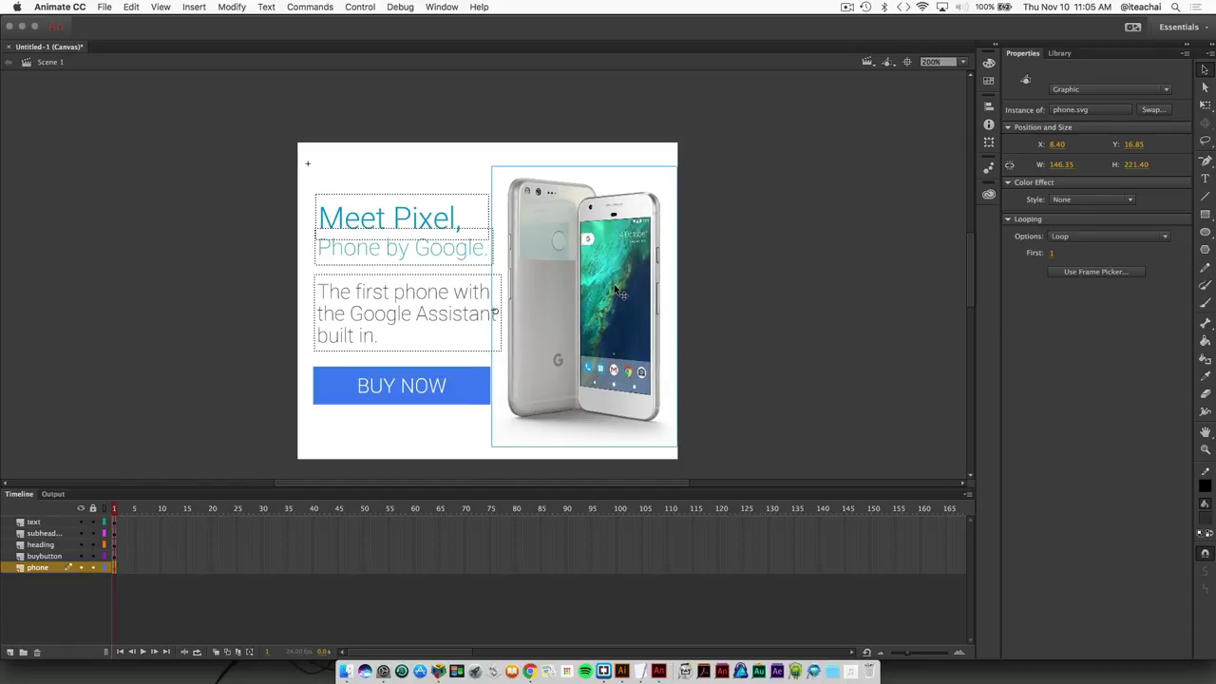
left_click(578, 106)
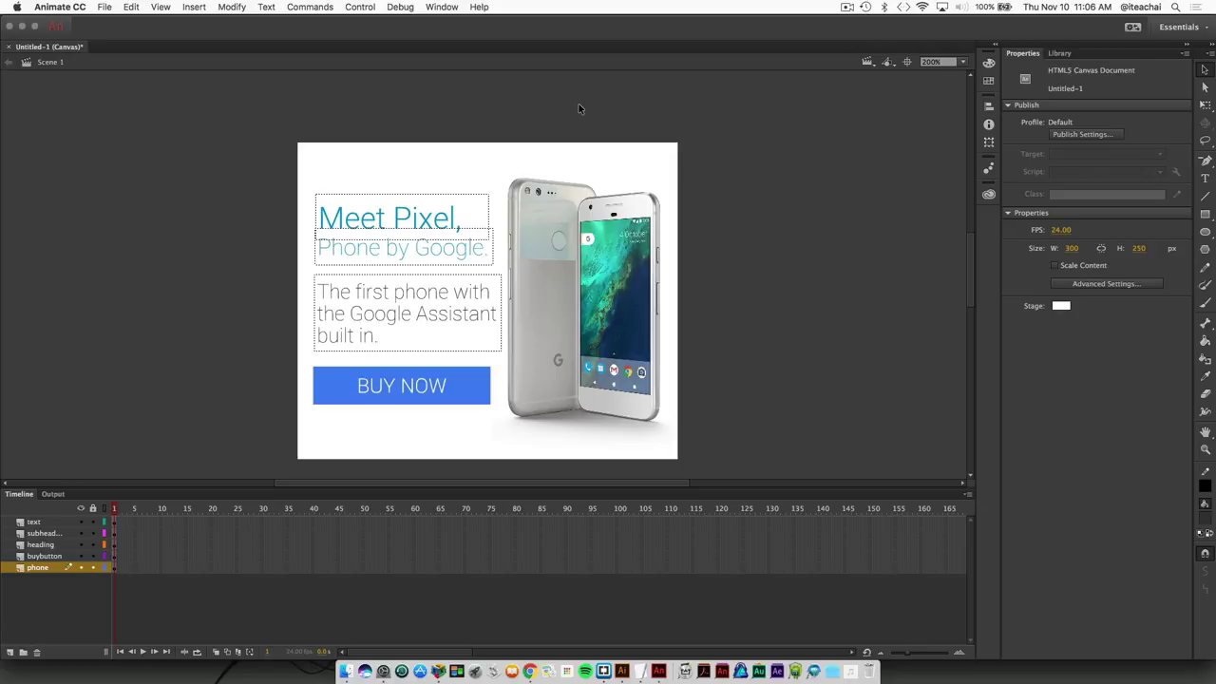
Save the banner as google-pixel-ad.fla in the Google-Pixel-Ad › Animate folder
key("super+s")
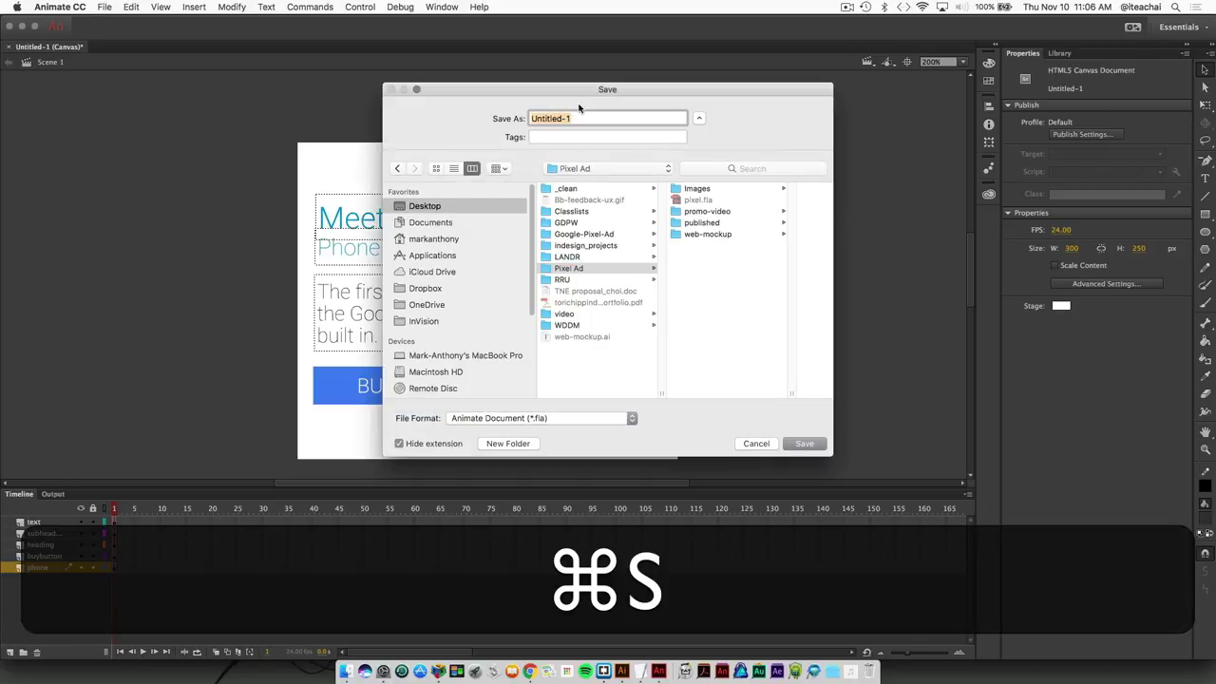
left_click(593, 234)
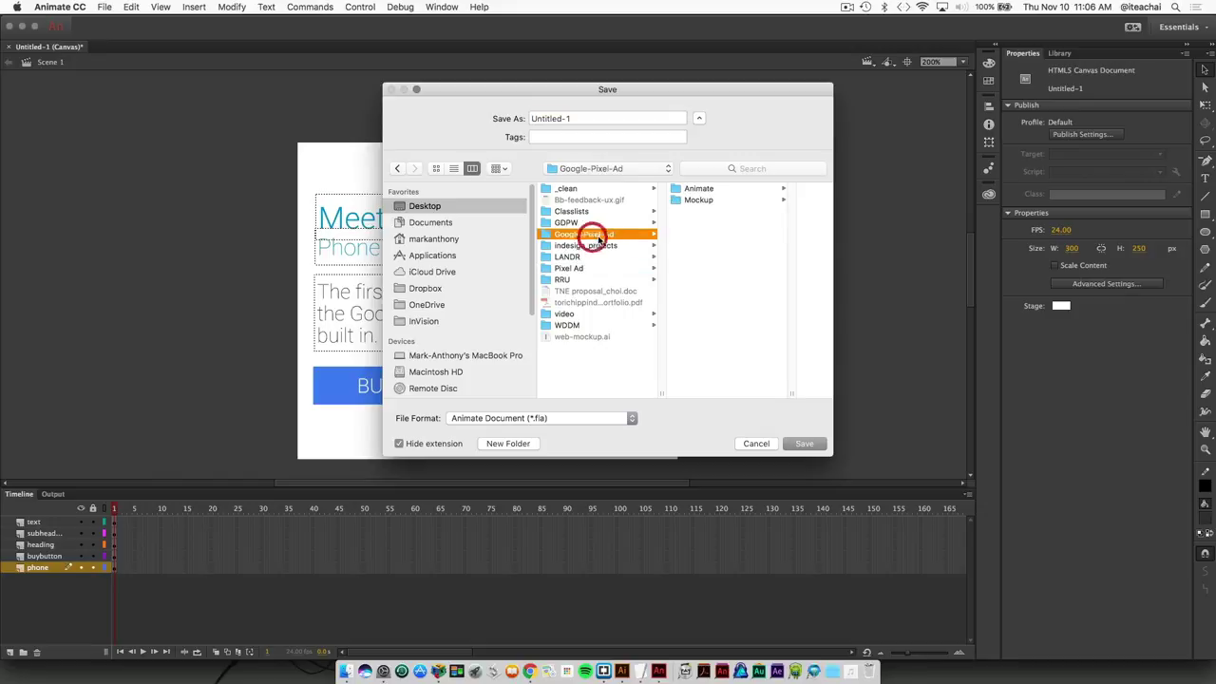
left_click(705, 190)
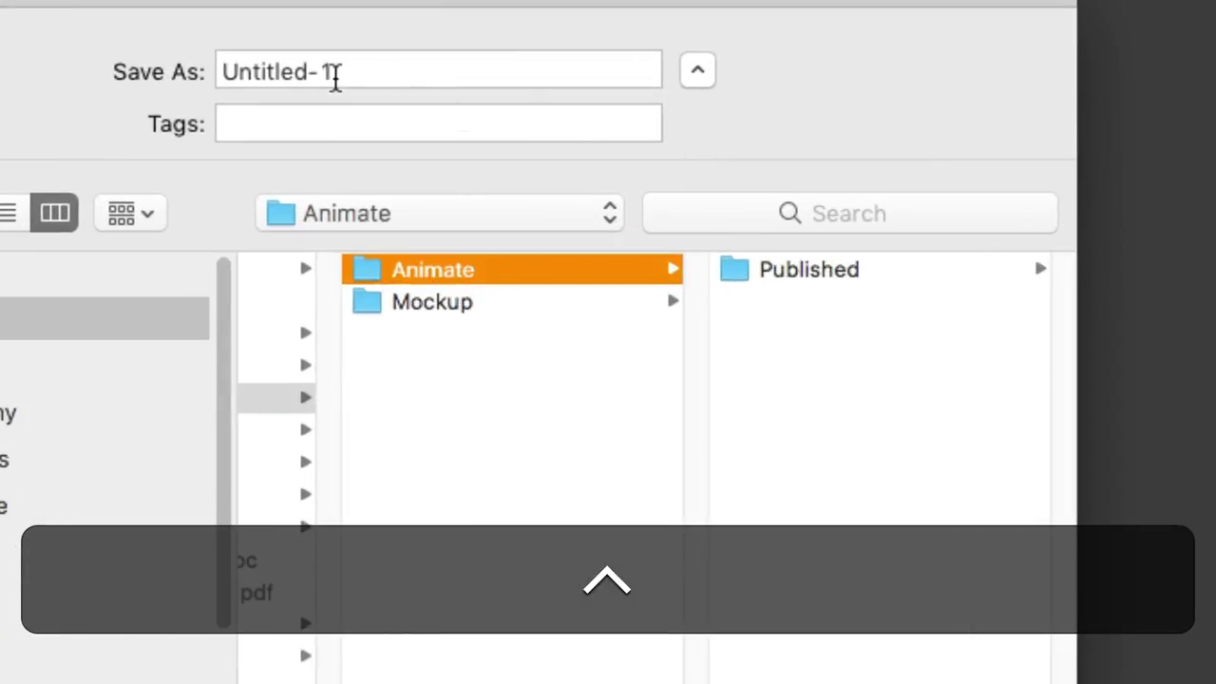
left_click_drag(334, 77, 197, 72)
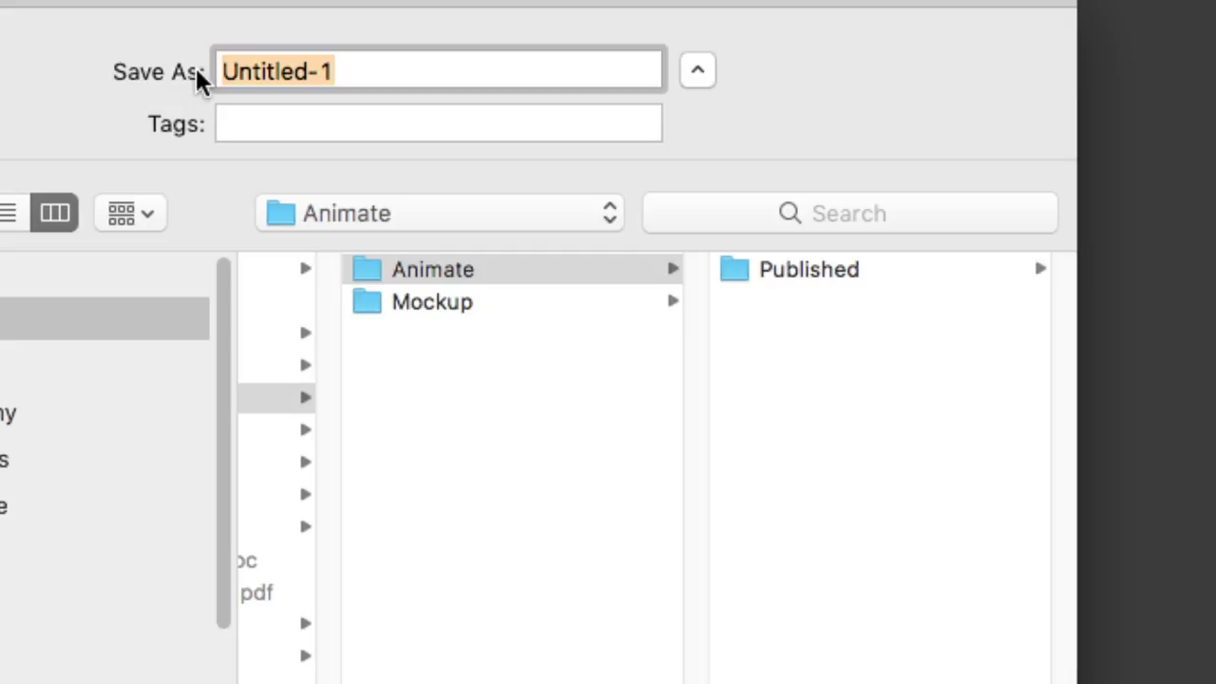
type("google")
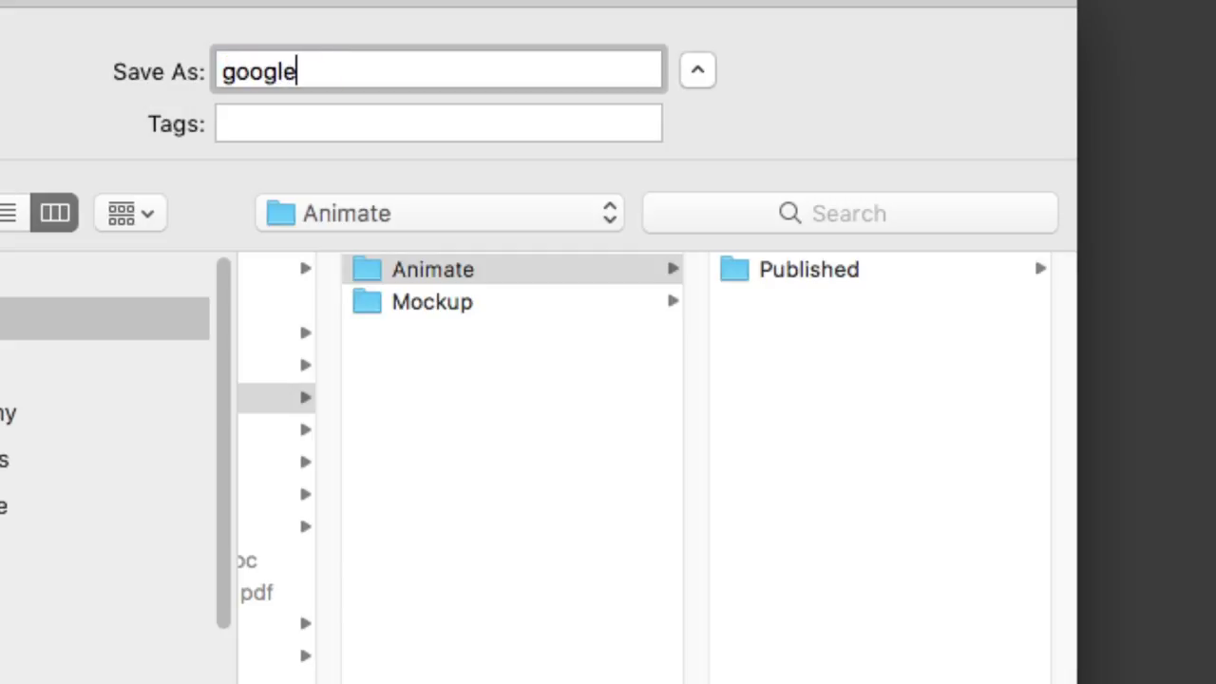
type("-pixel-ad")
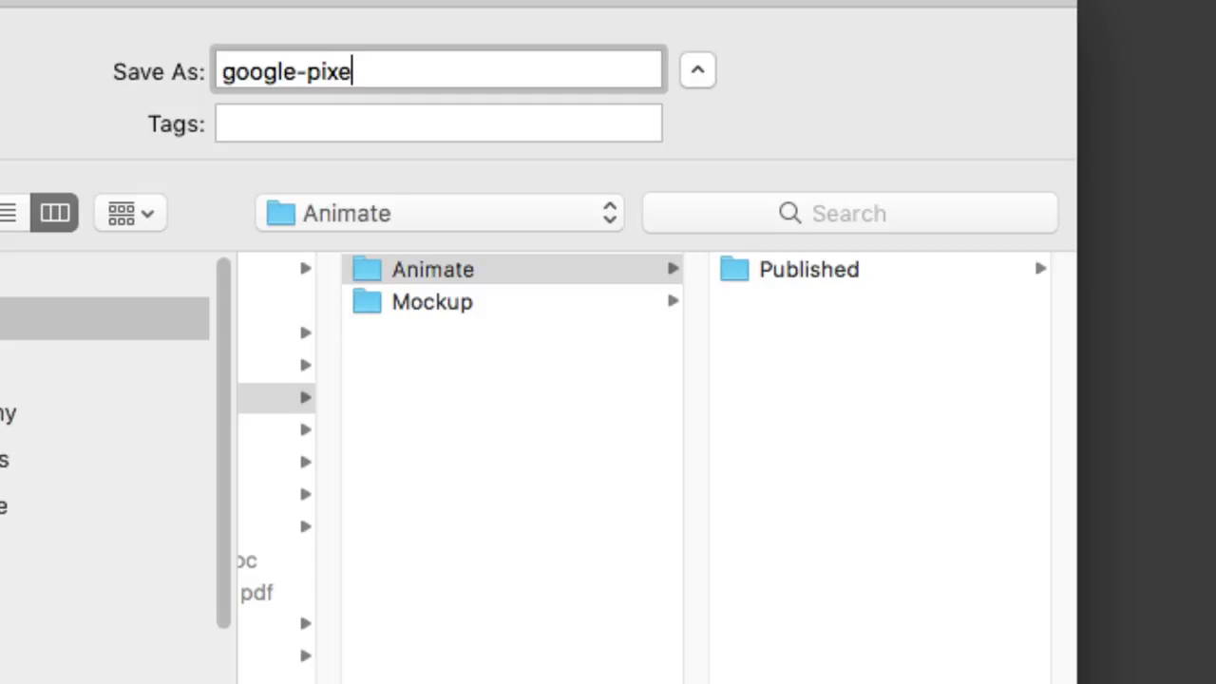